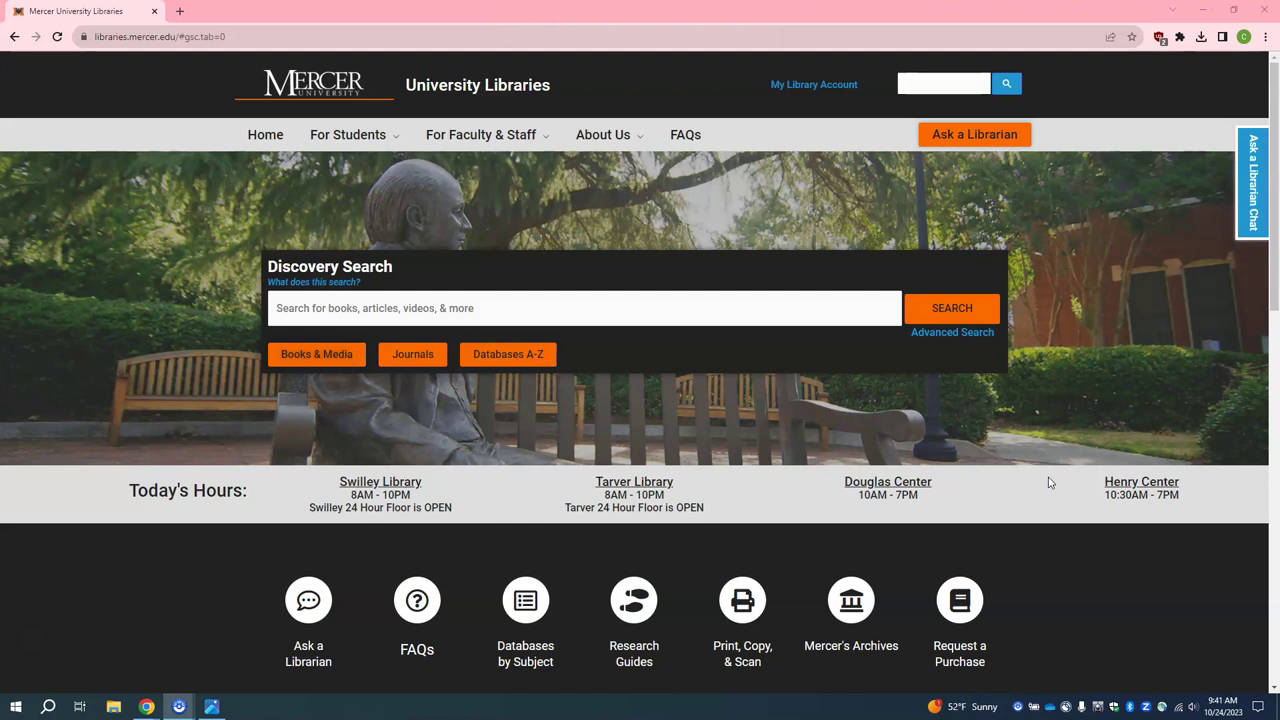
Go to Social Explorer from the library's S databases list and sign in via Mercer University Libraries.
click(533, 358)
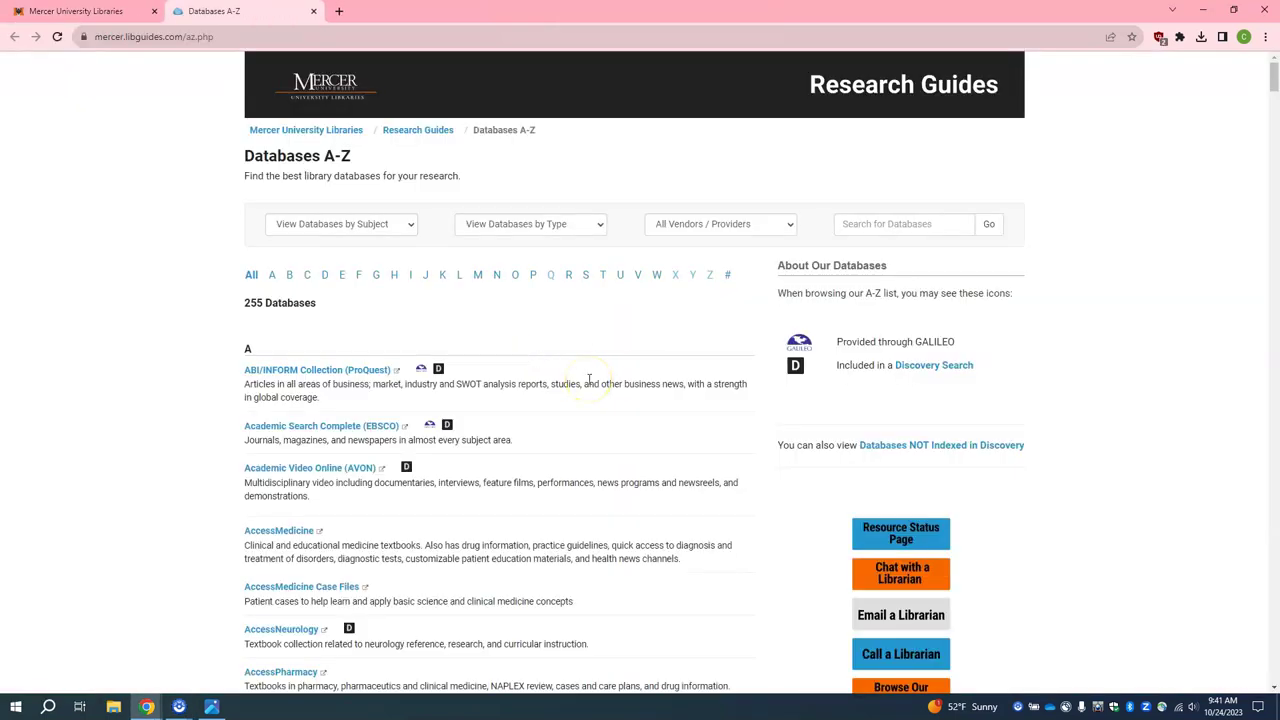
click(586, 278)
scroll(592, 391, down, 3)
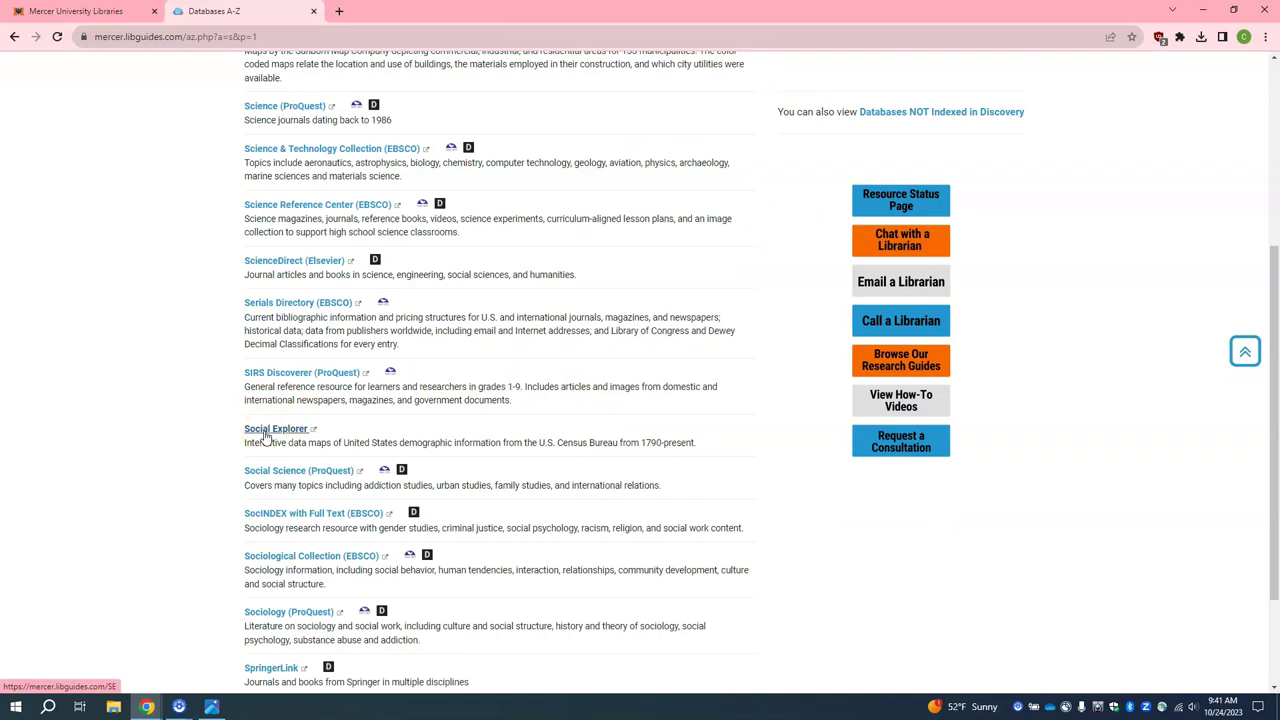
click(265, 434)
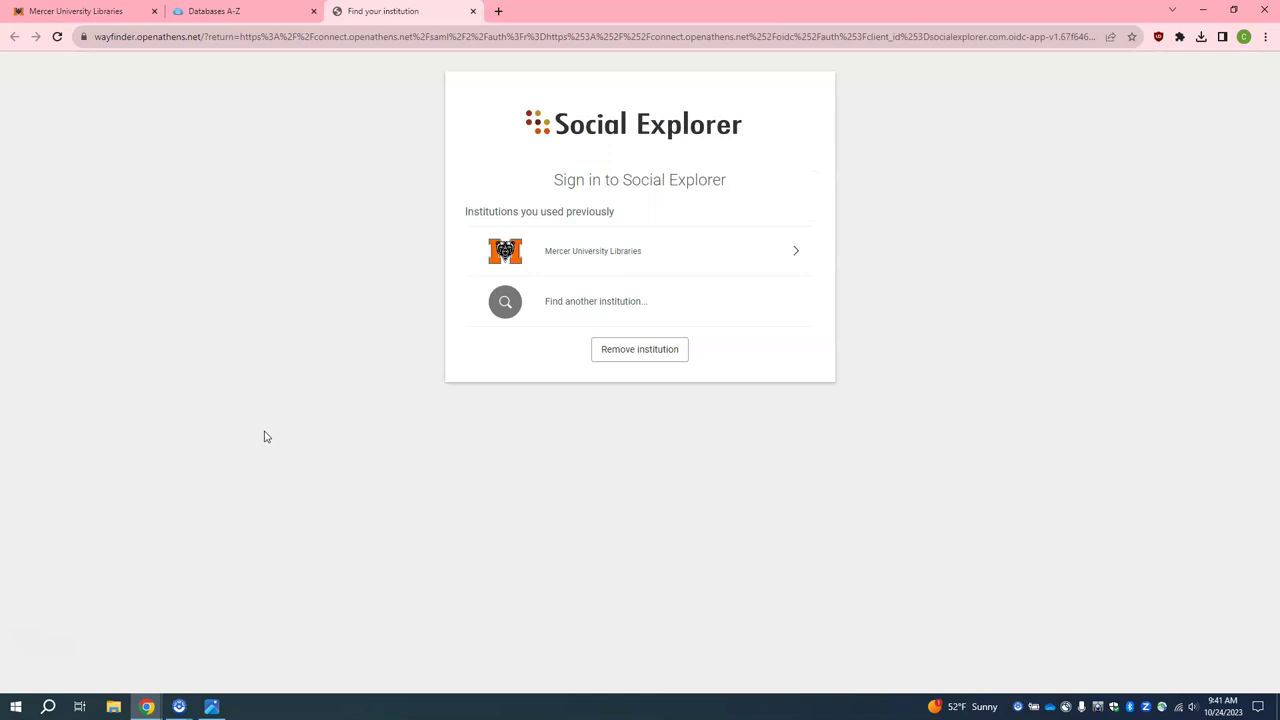
click(280, 426)
click(587, 252)
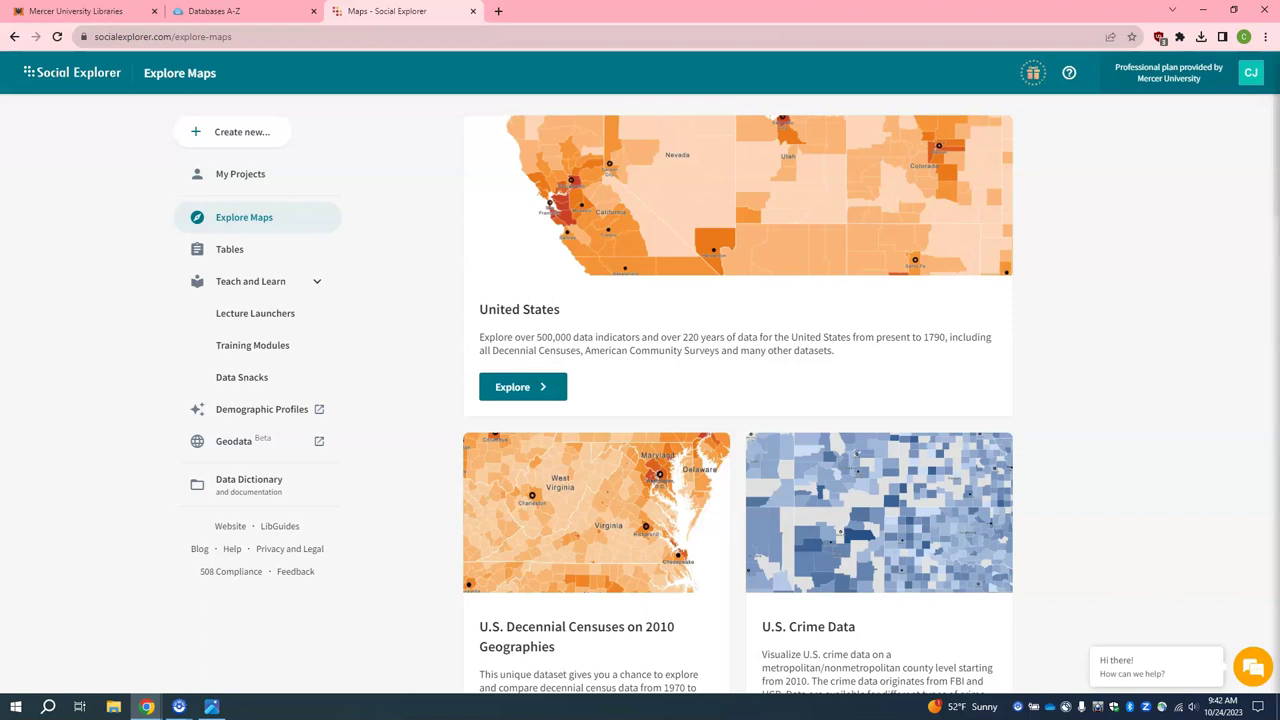
Check the signed-in account, then open the United States population density map.
click(1252, 76)
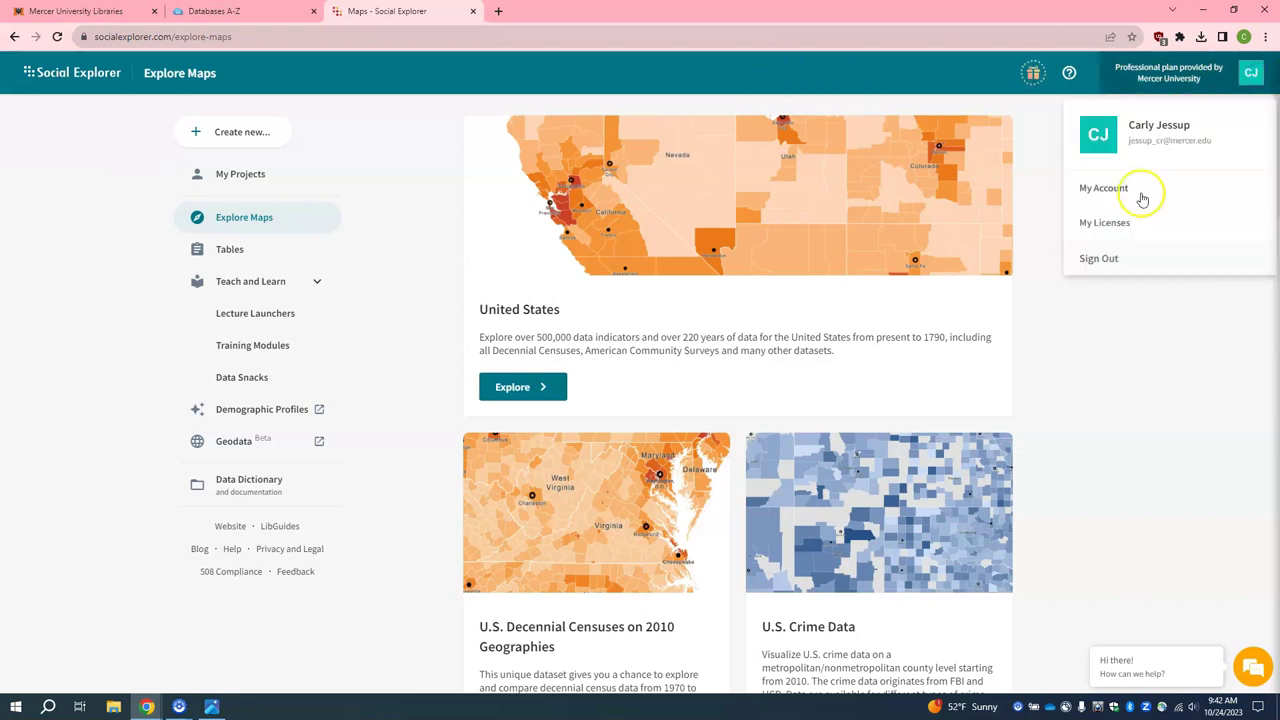
click(1133, 380)
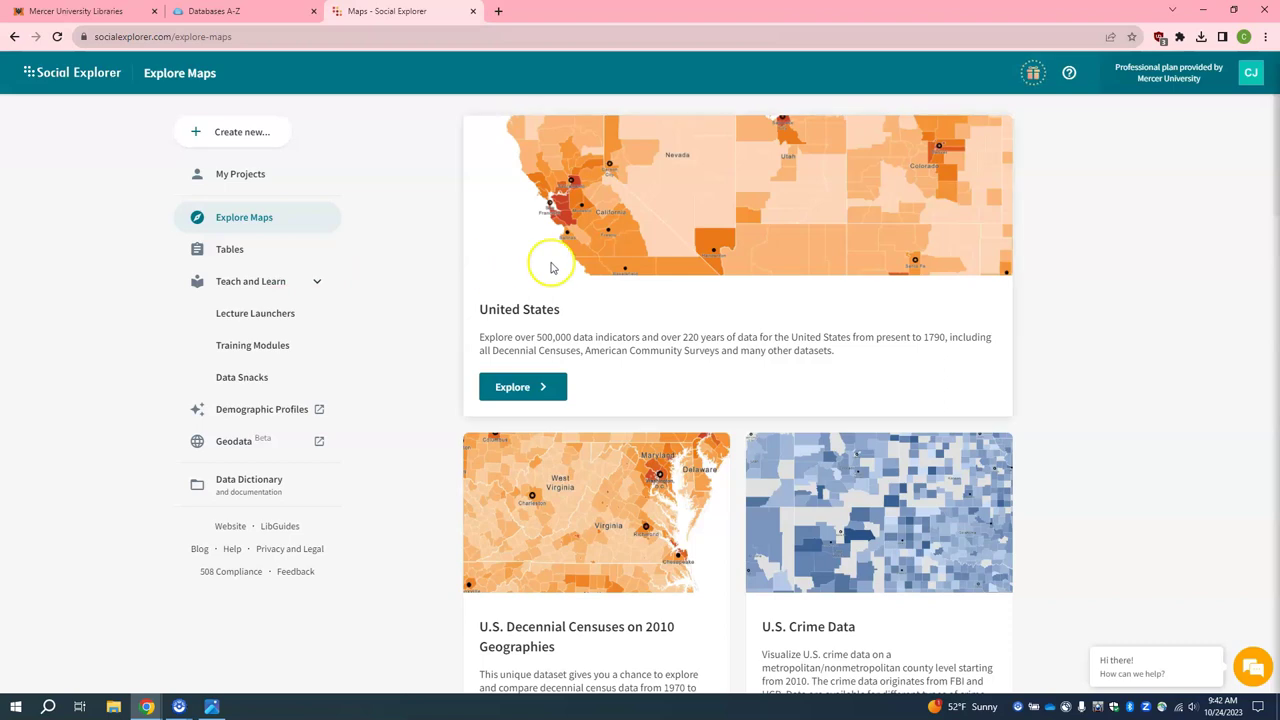
scroll(925, 383, down, 5)
scroll(929, 372, down, 6)
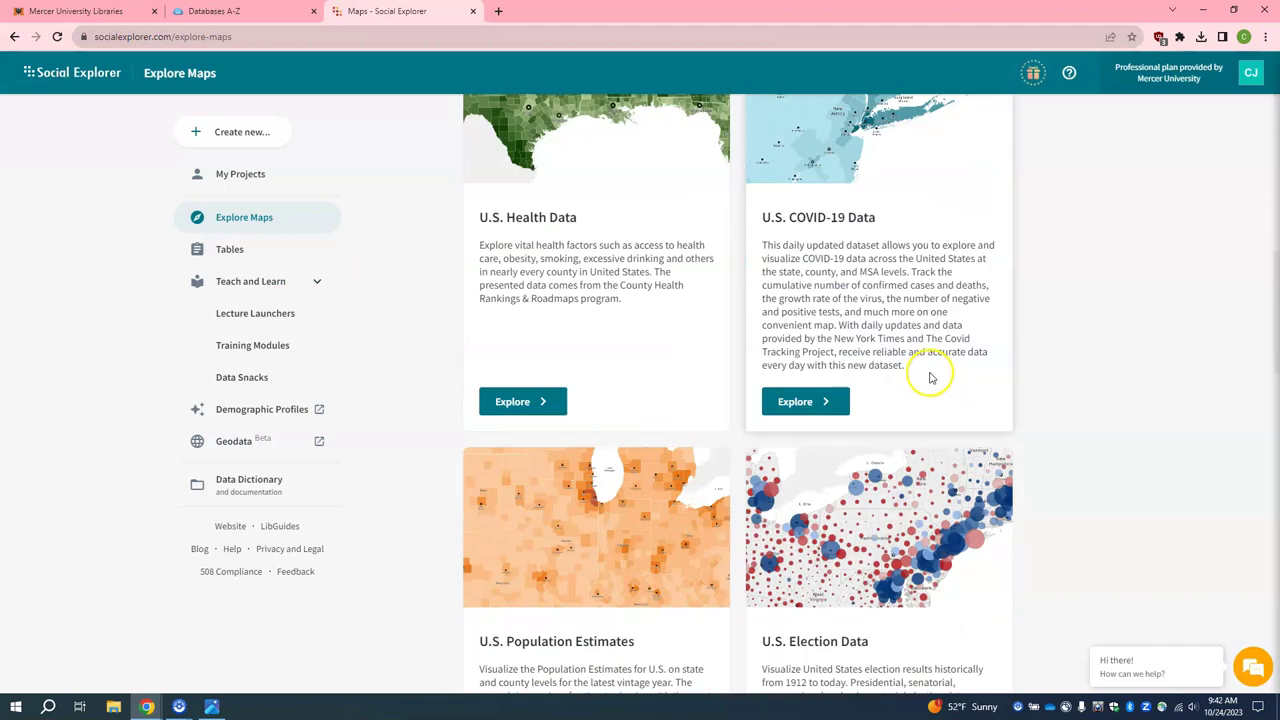
scroll(920, 374, up, 6)
scroll(868, 361, up, 5)
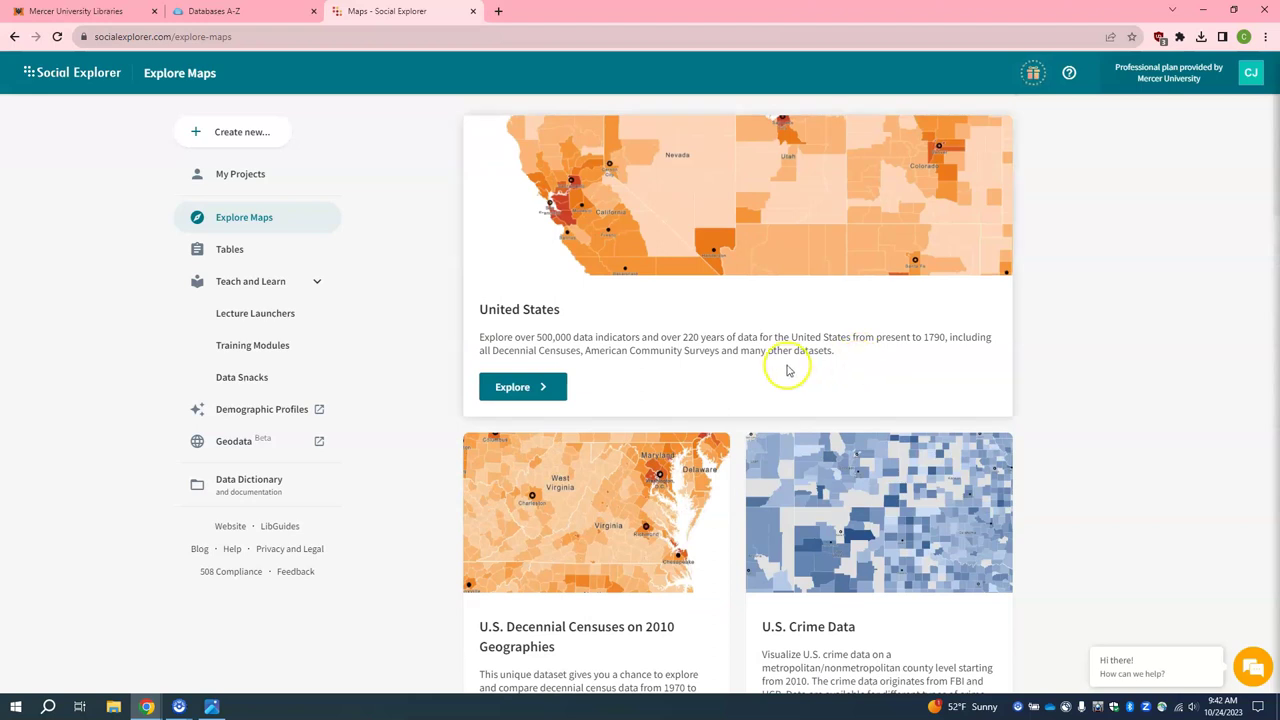
click(553, 397)
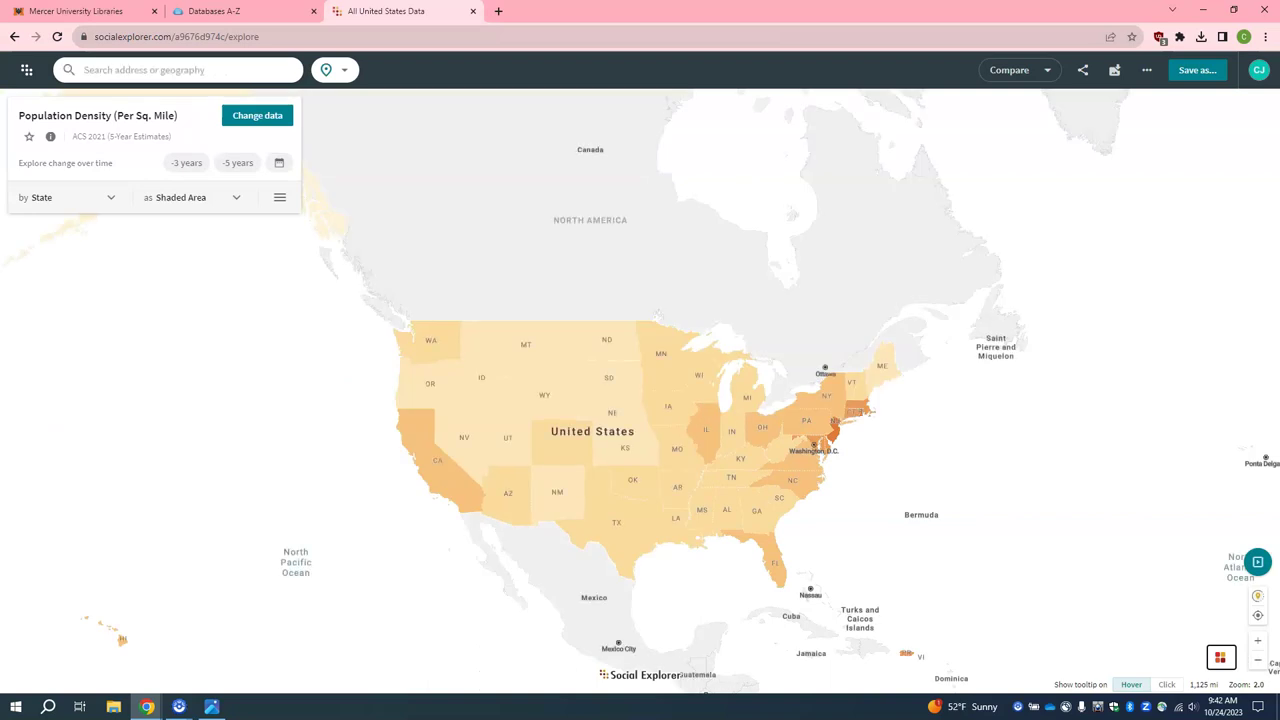
click(1005, 387)
Search for Georgia, select GA, Georgia, and zoom out to see it among neighbouring states.
click(200, 69)
text(Georgia)
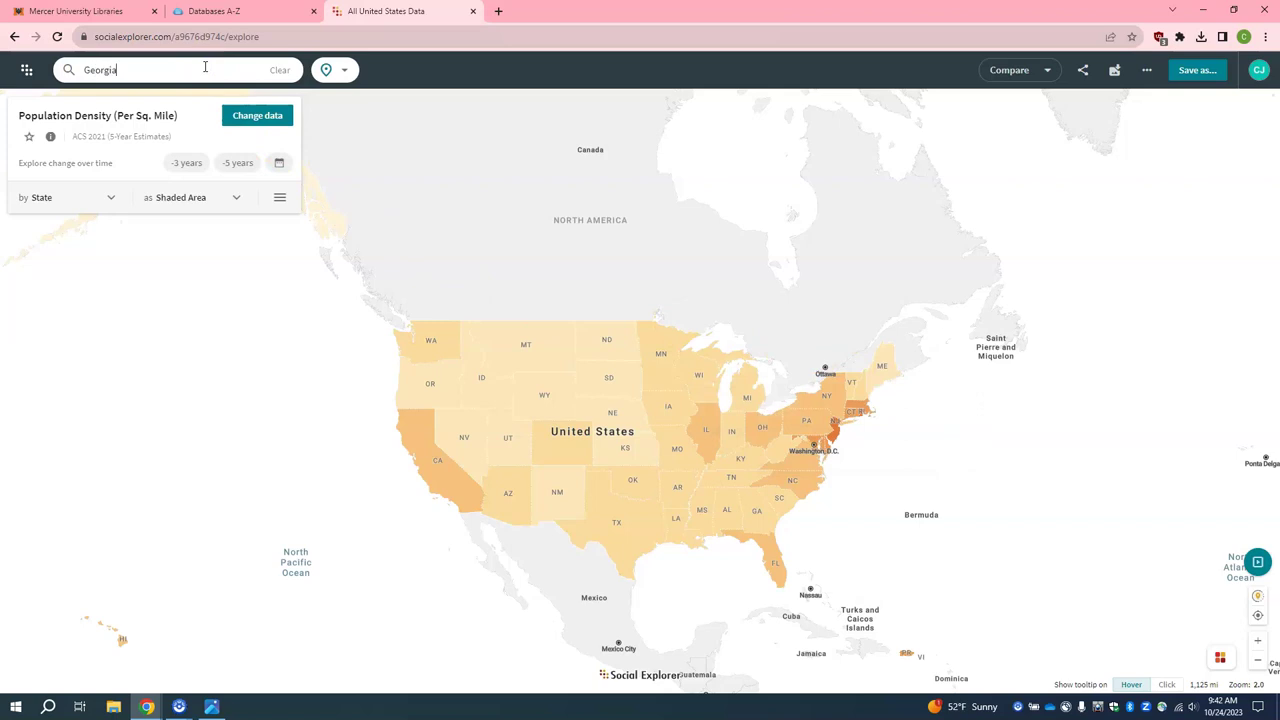
click(205, 92)
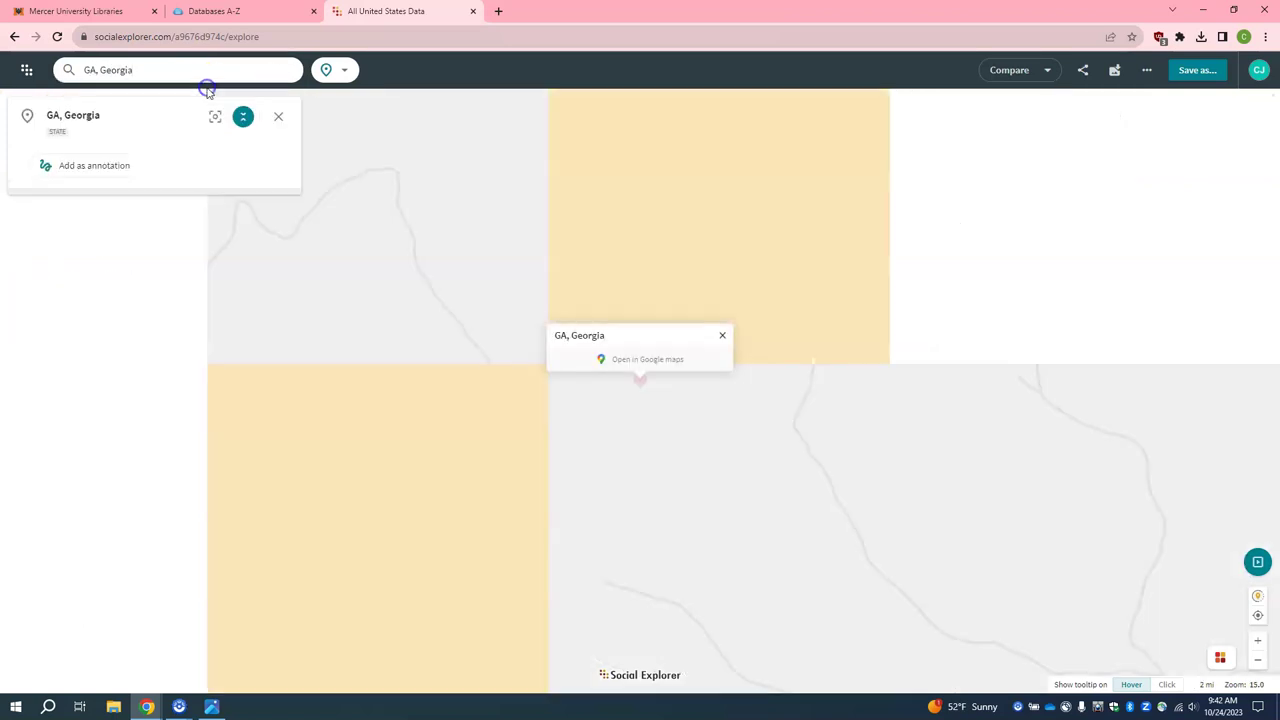
click(167, 110)
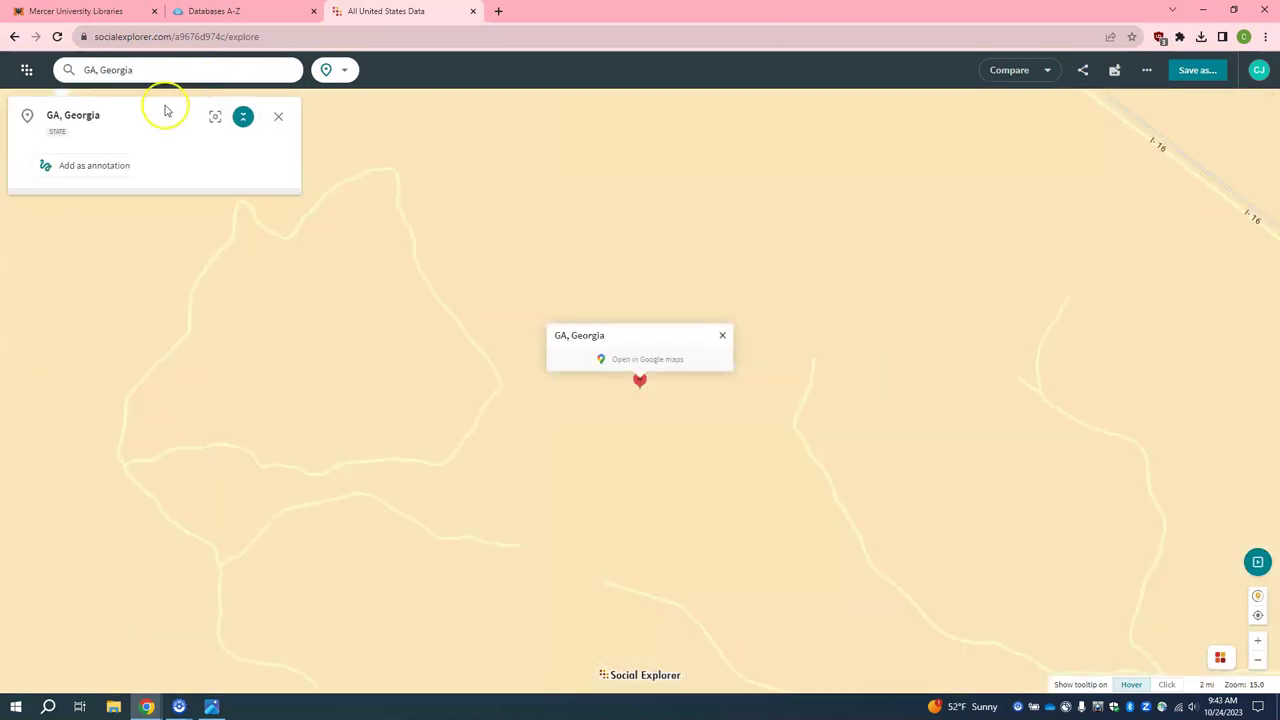
click(72, 176)
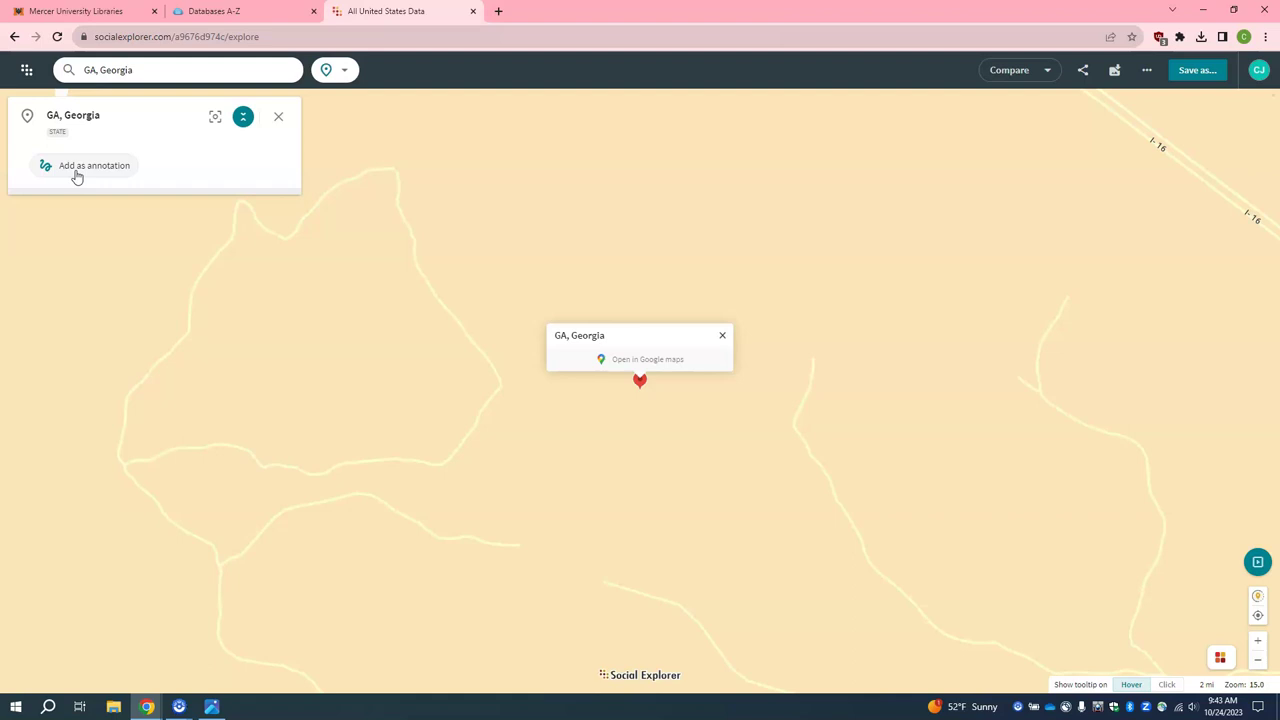
scroll(491, 363, down, 3)
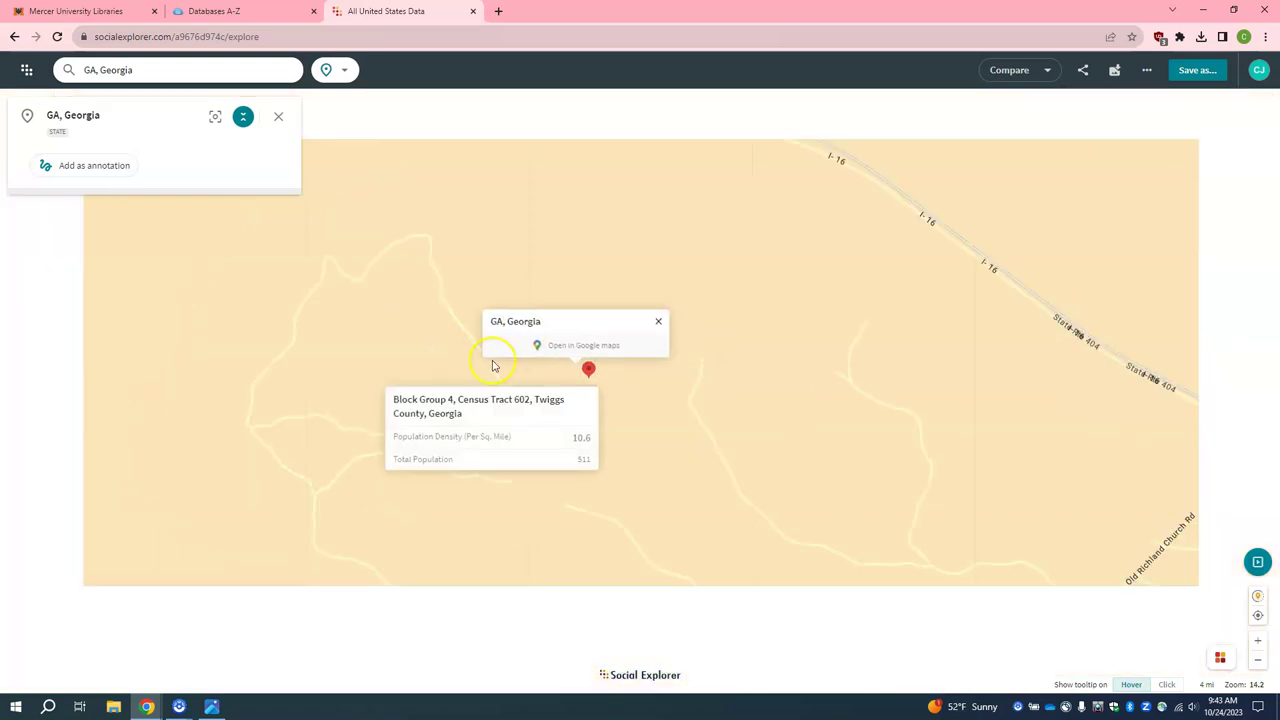
scroll(491, 366, down, 8)
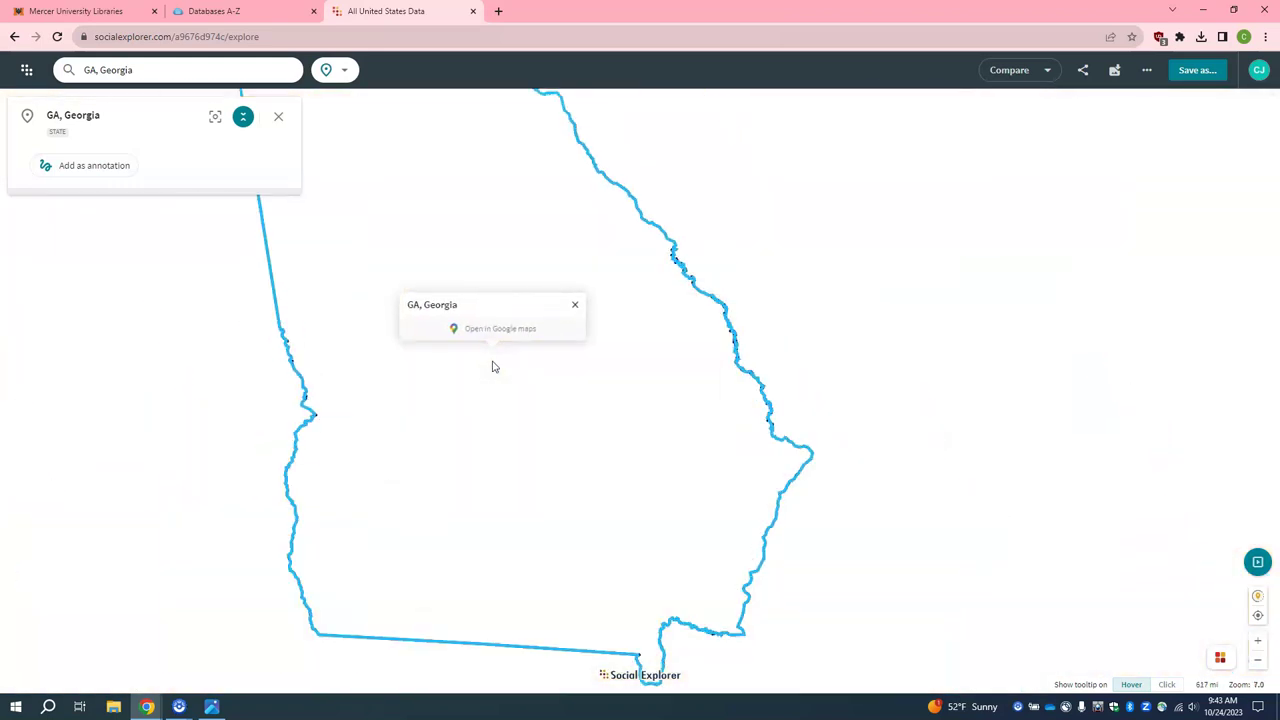
scroll(491, 366, down, 1)
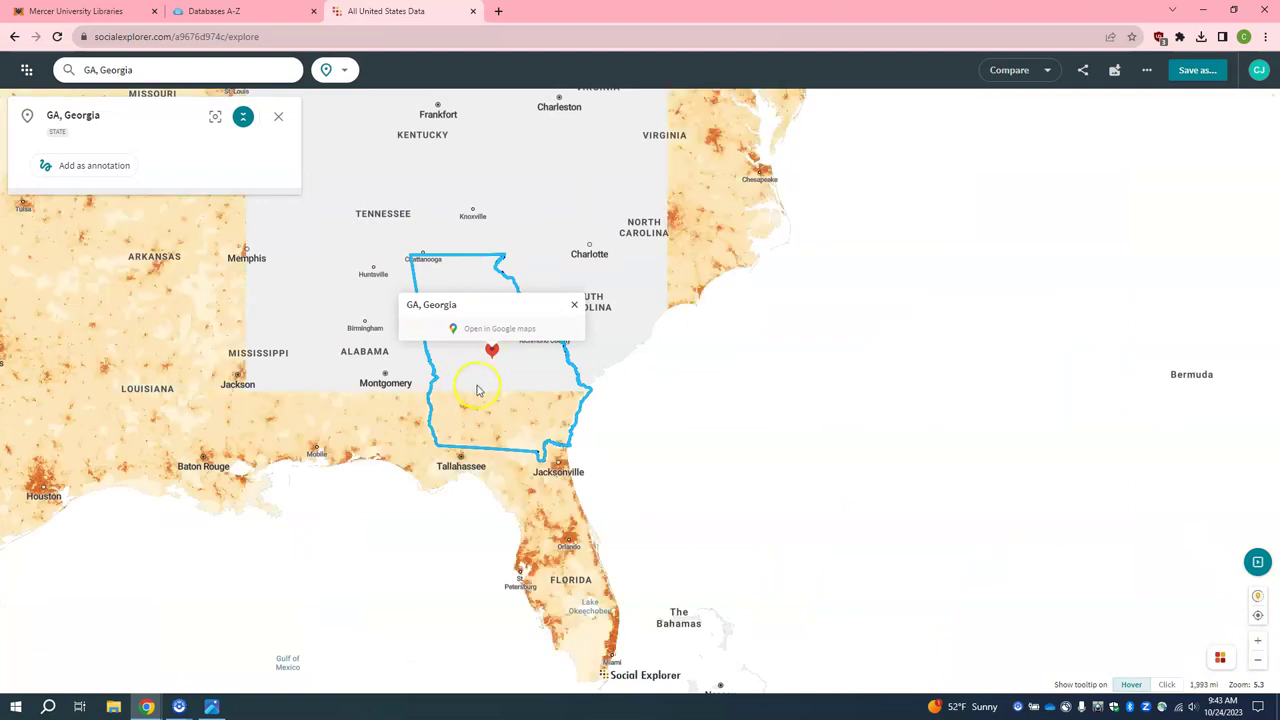
Replace the search with Macon, choose Macon, GA, and zoom out to the Georgia view.
triple_click(174, 72)
text(Macon)
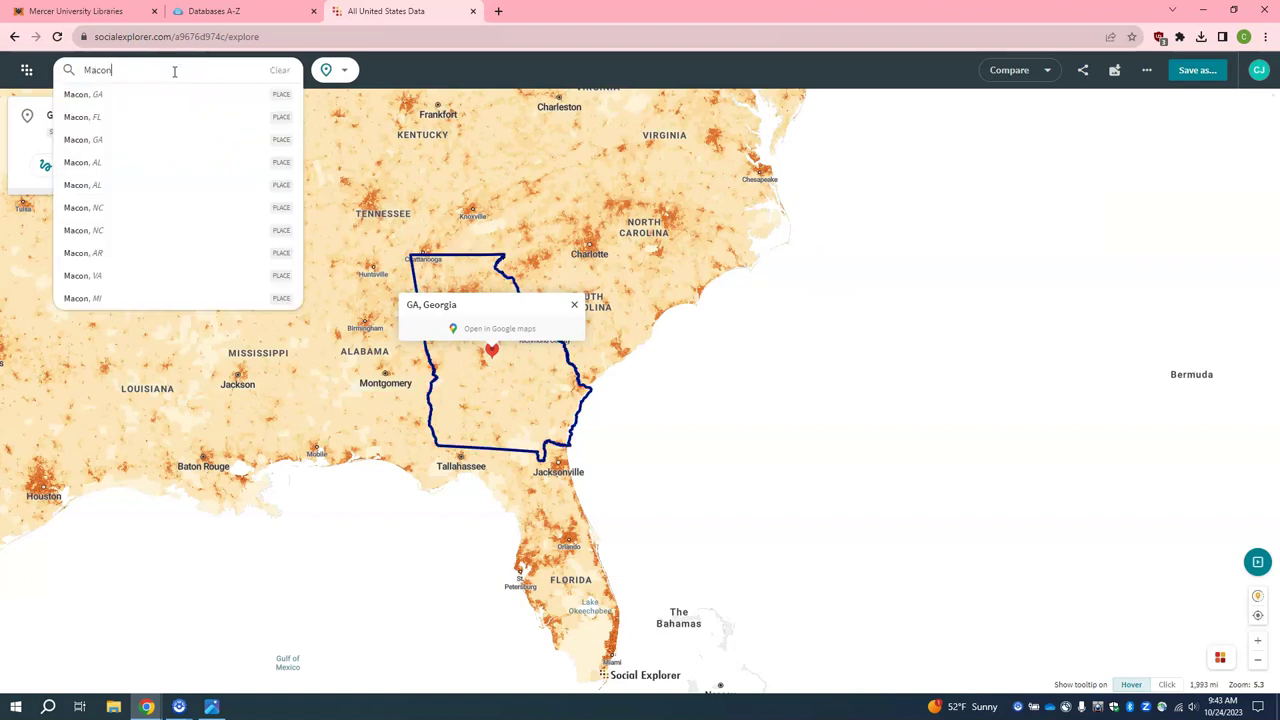
click(148, 95)
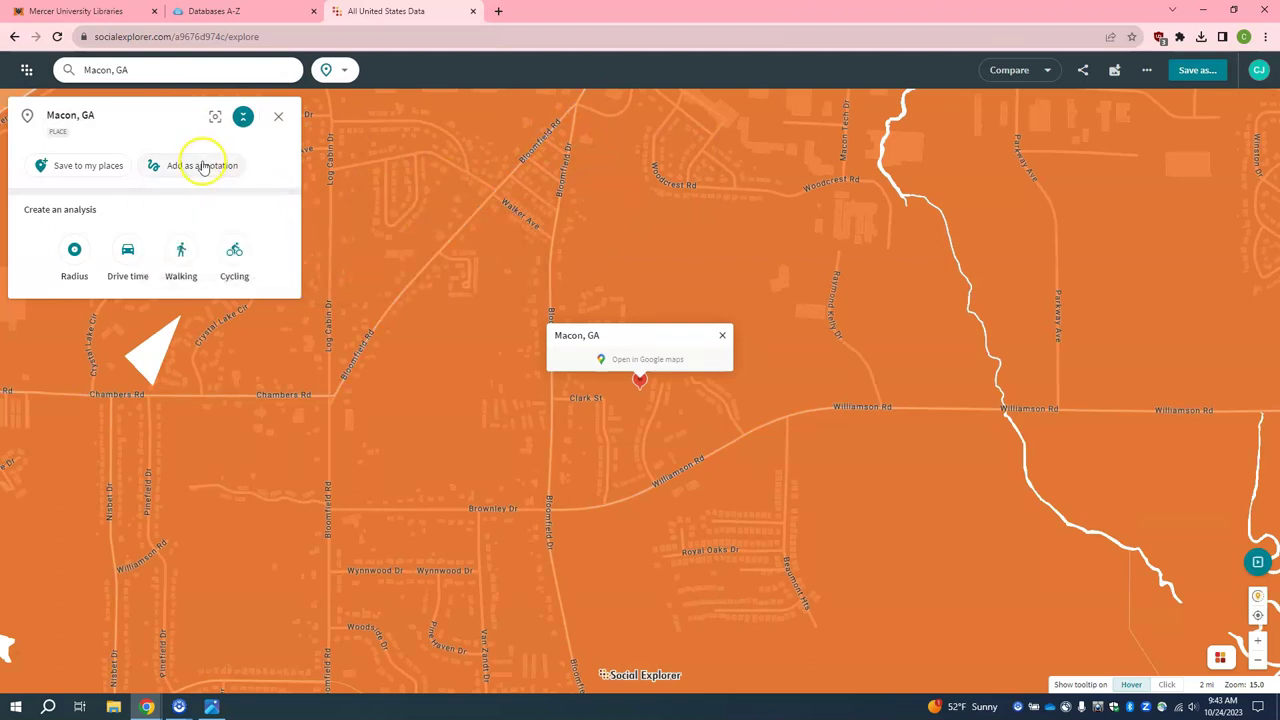
scroll(498, 258, down, 3)
scroll(580, 300, down, 5)
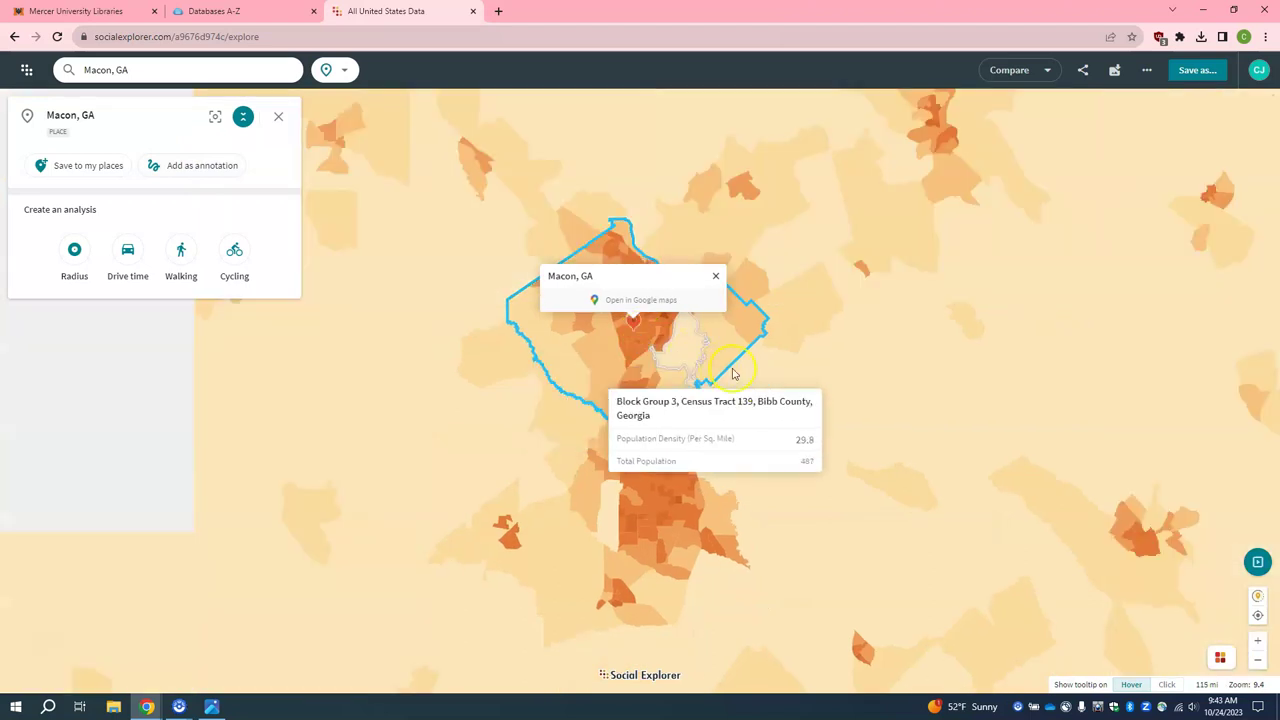
scroll(722, 370, down, 3)
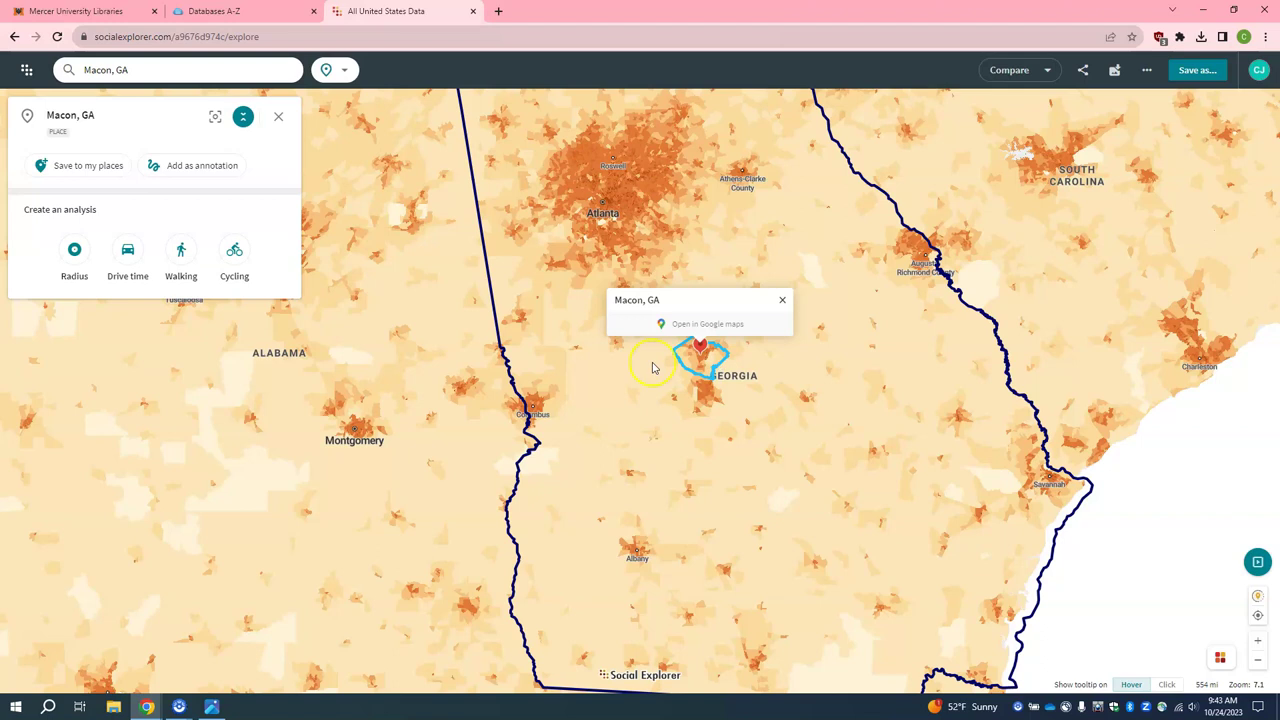
click(278, 180)
Pin Mercer University's College St address in Macon, zoom out to counties, and close the popups.
click(171, 72)
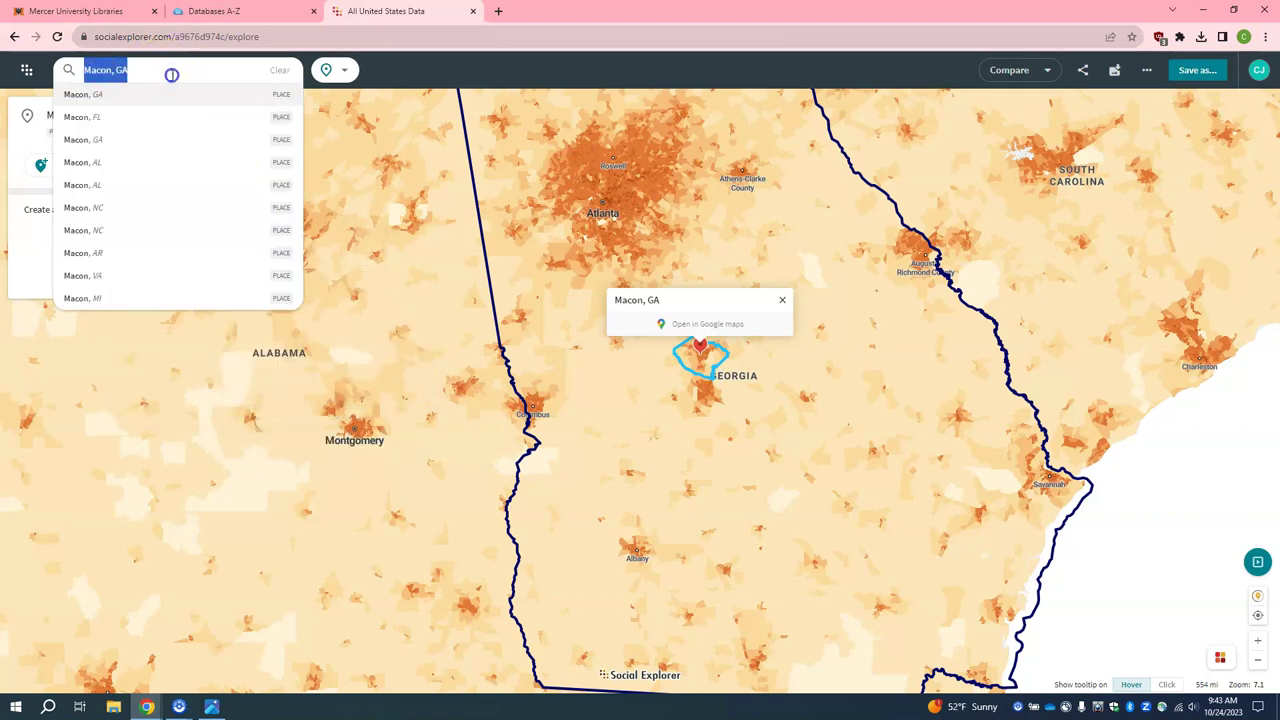
text(1155 College)
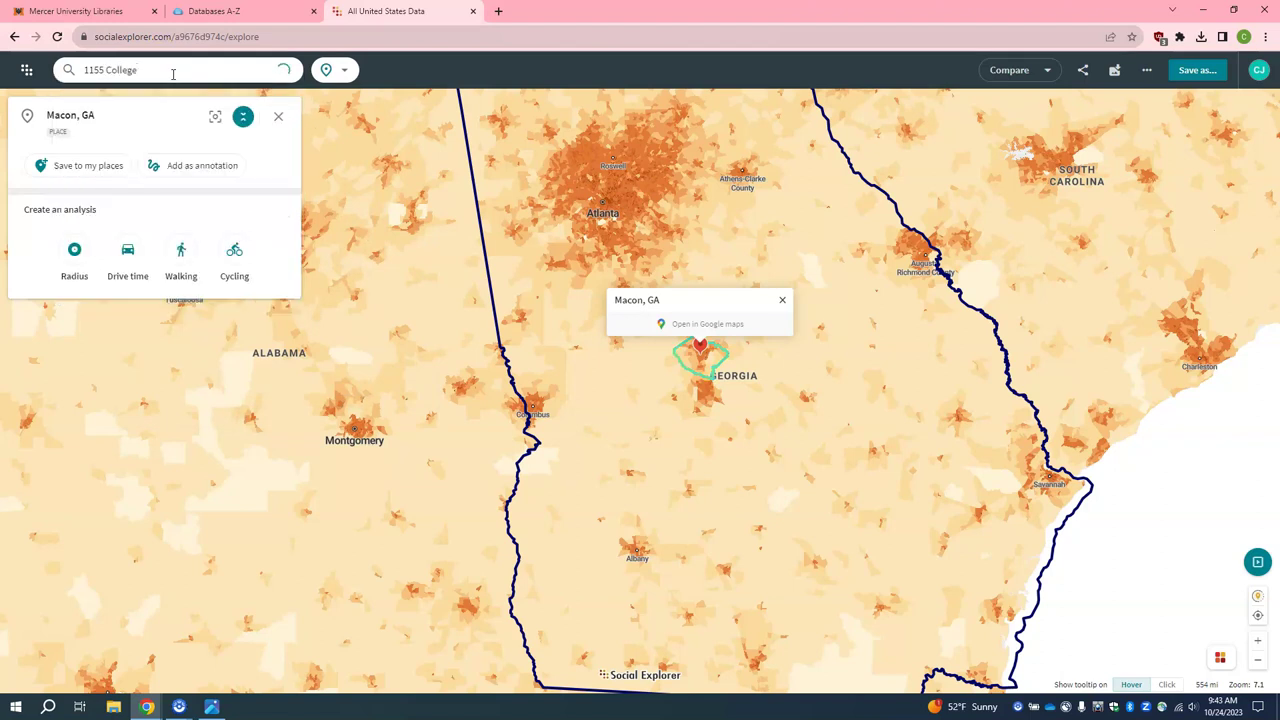
text( St)
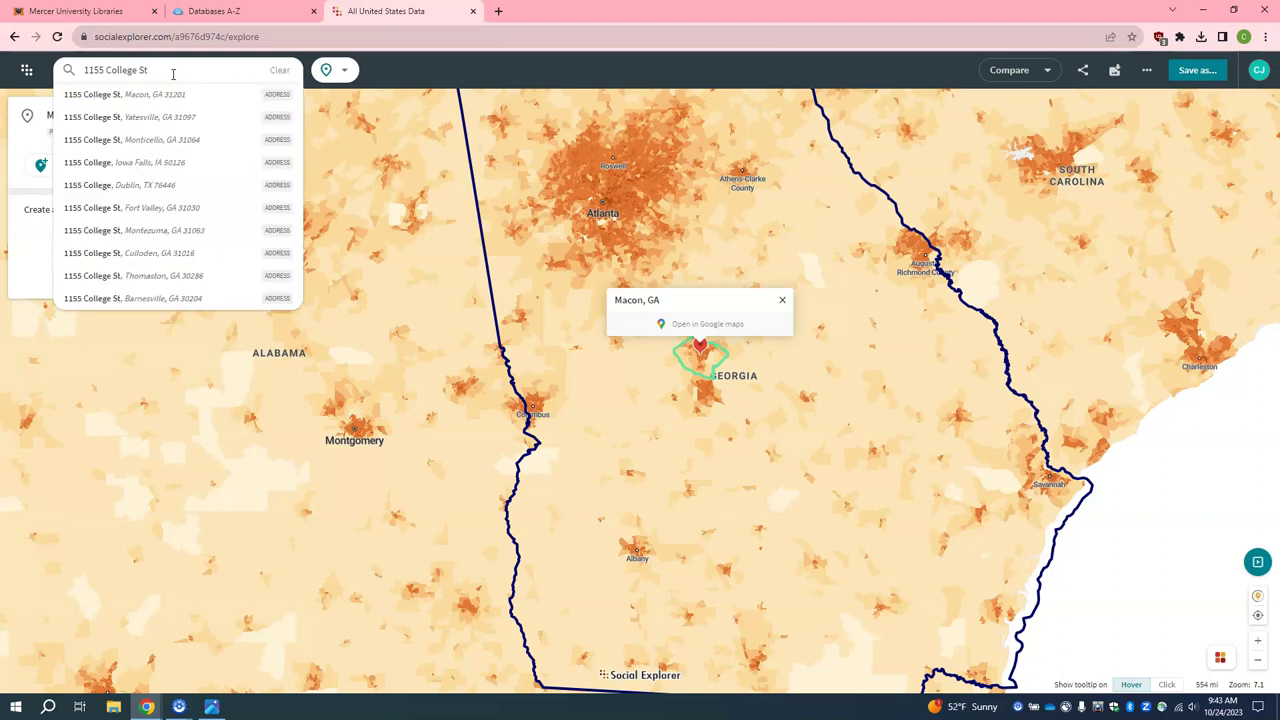
click(174, 93)
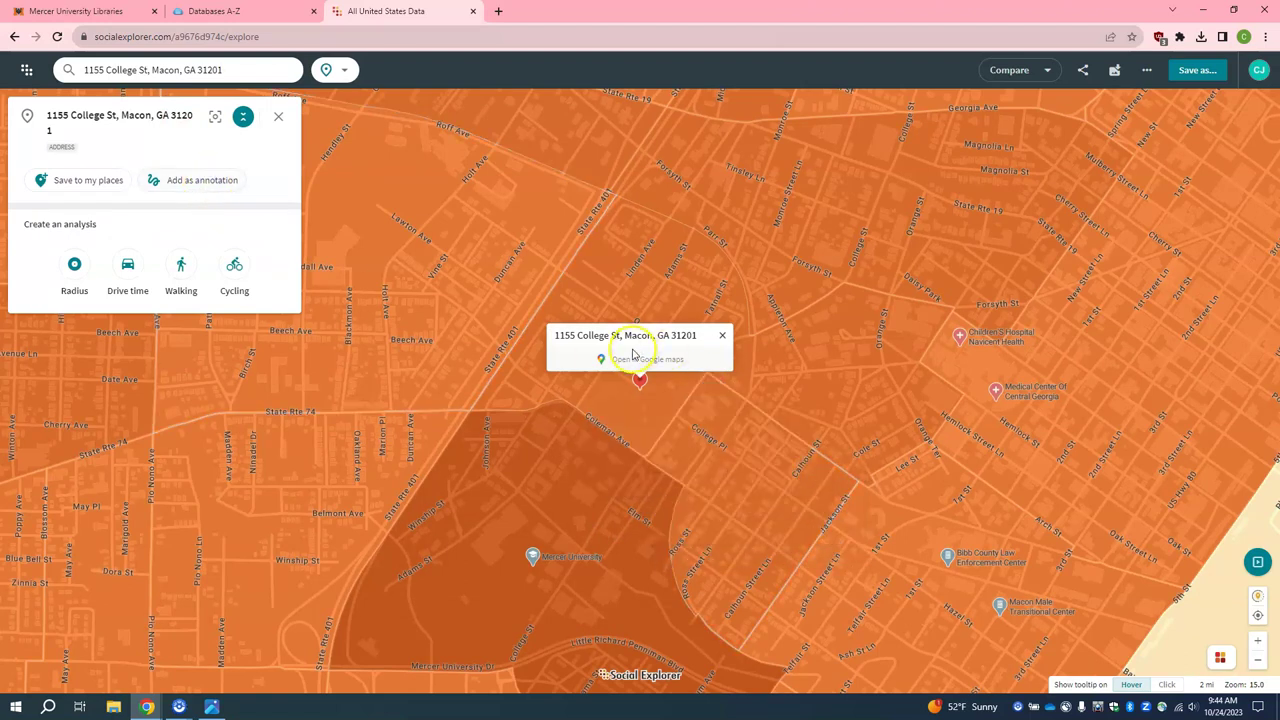
scroll(857, 380, down, 3)
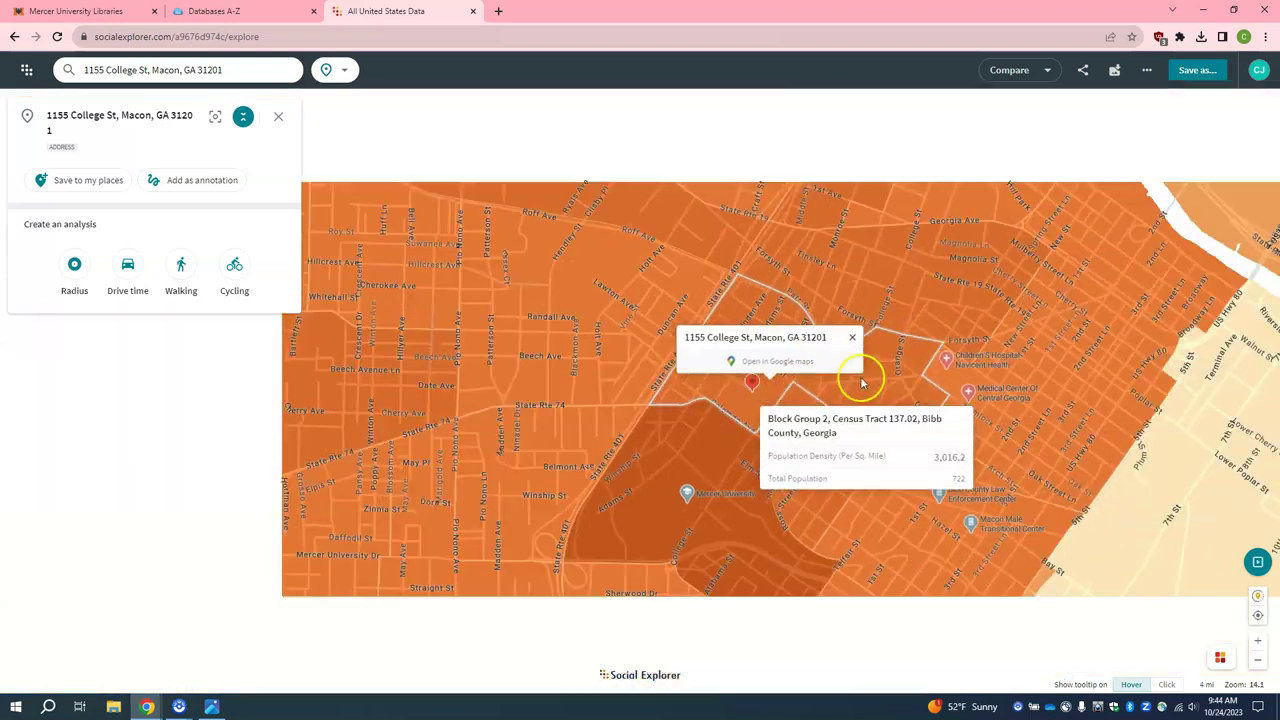
scroll(870, 418, down, 5)
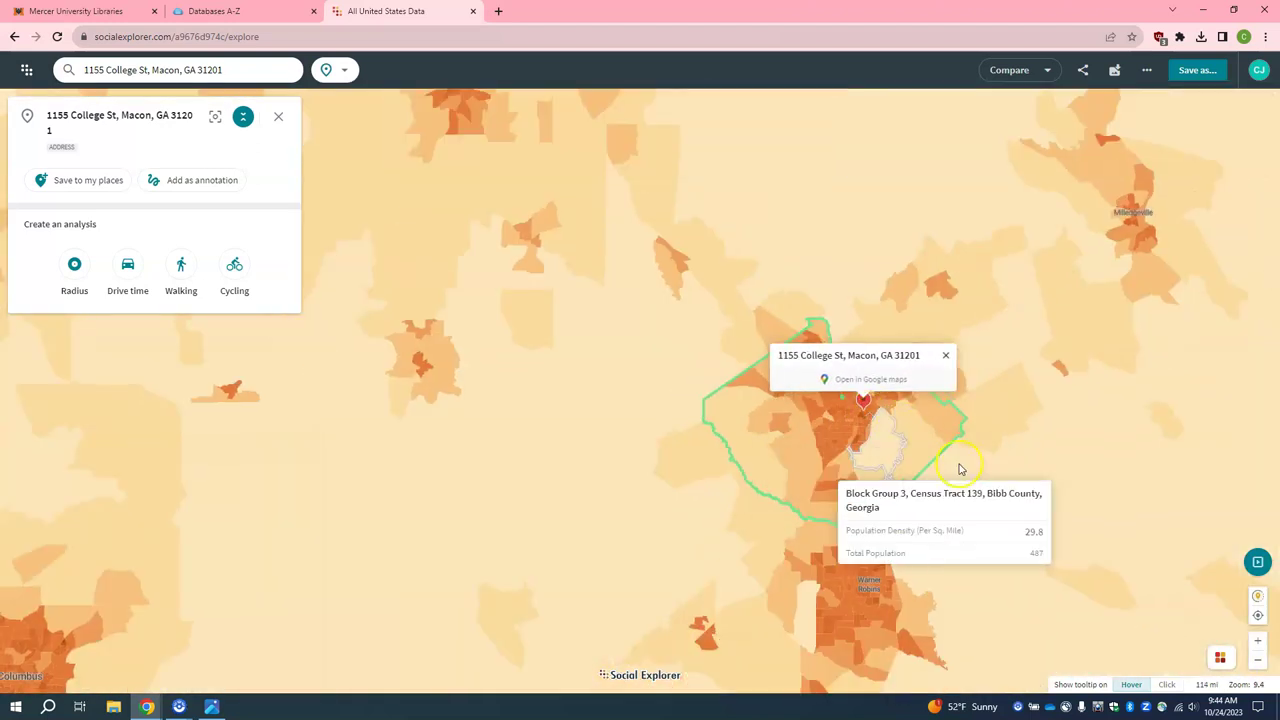
scroll(1073, 488, down, 2)
click(1045, 387)
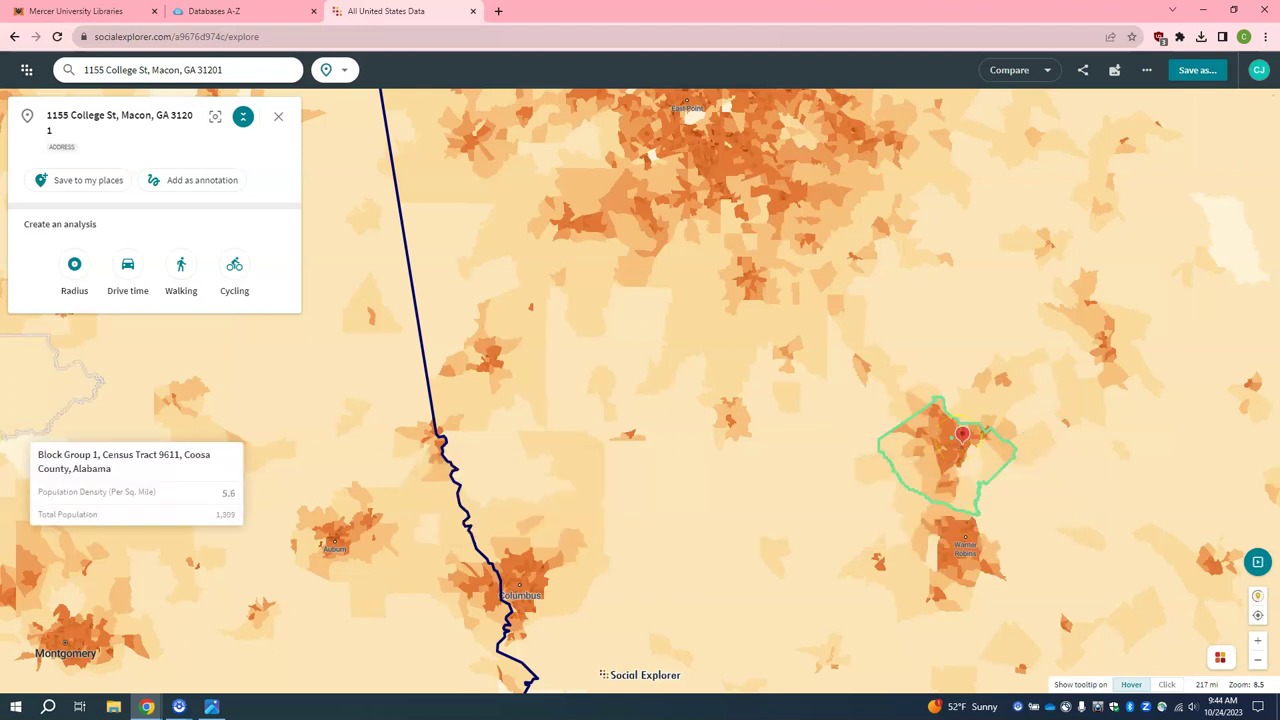
click(279, 119)
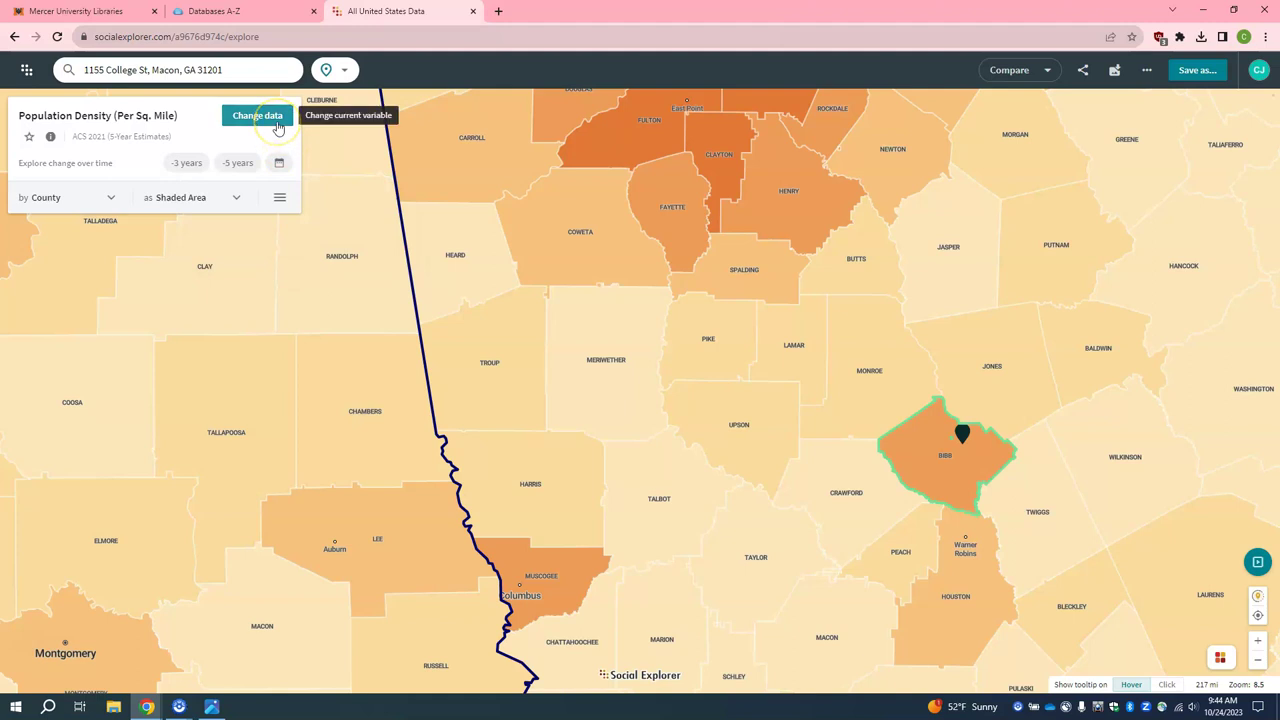
Map 2021 Age (Short Version) groups Under 18, 18 to 34, 35 to 64, and 65 and Over.
click(277, 127)
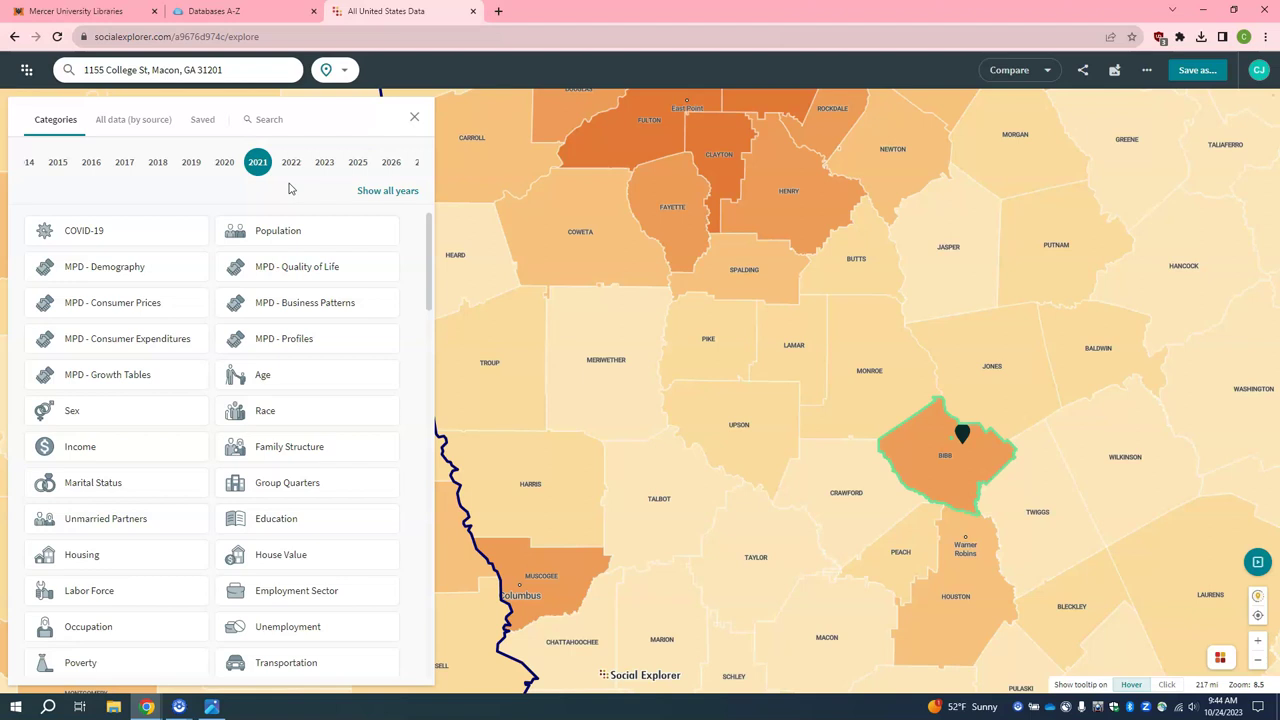
click(258, 164)
click(315, 379)
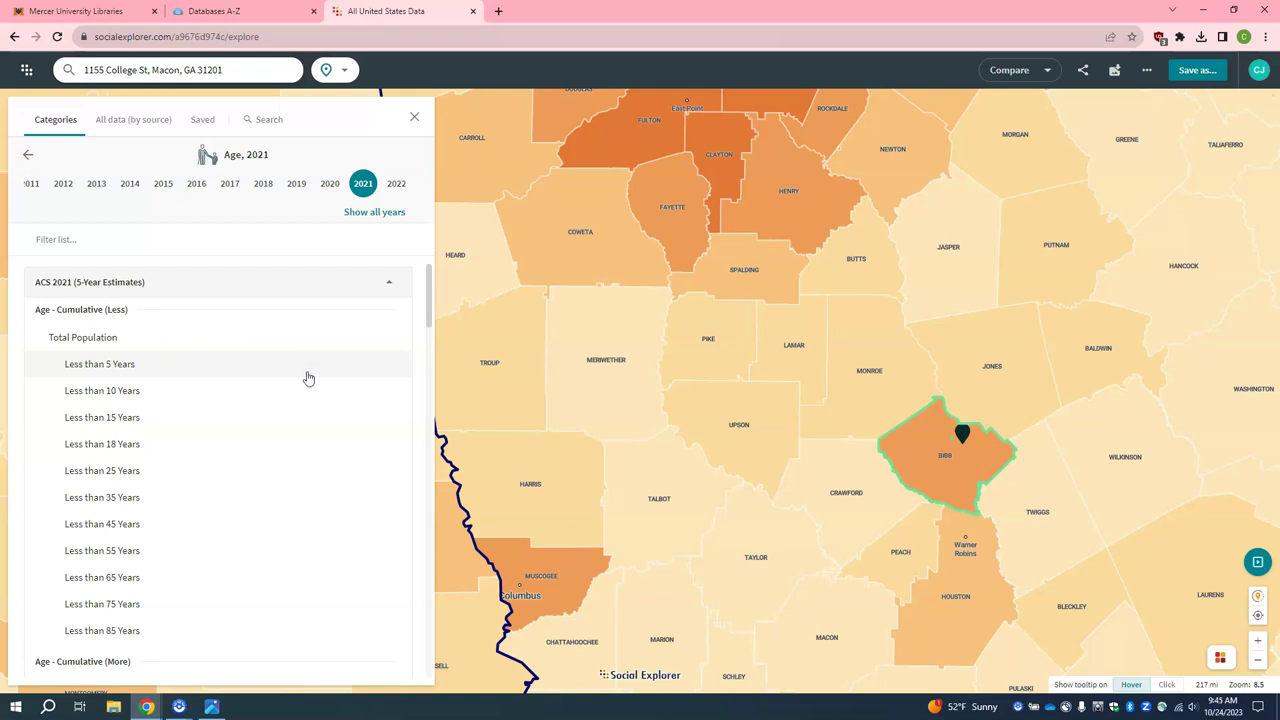
scroll(308, 378, down, 3)
scroll(308, 378, down, 5)
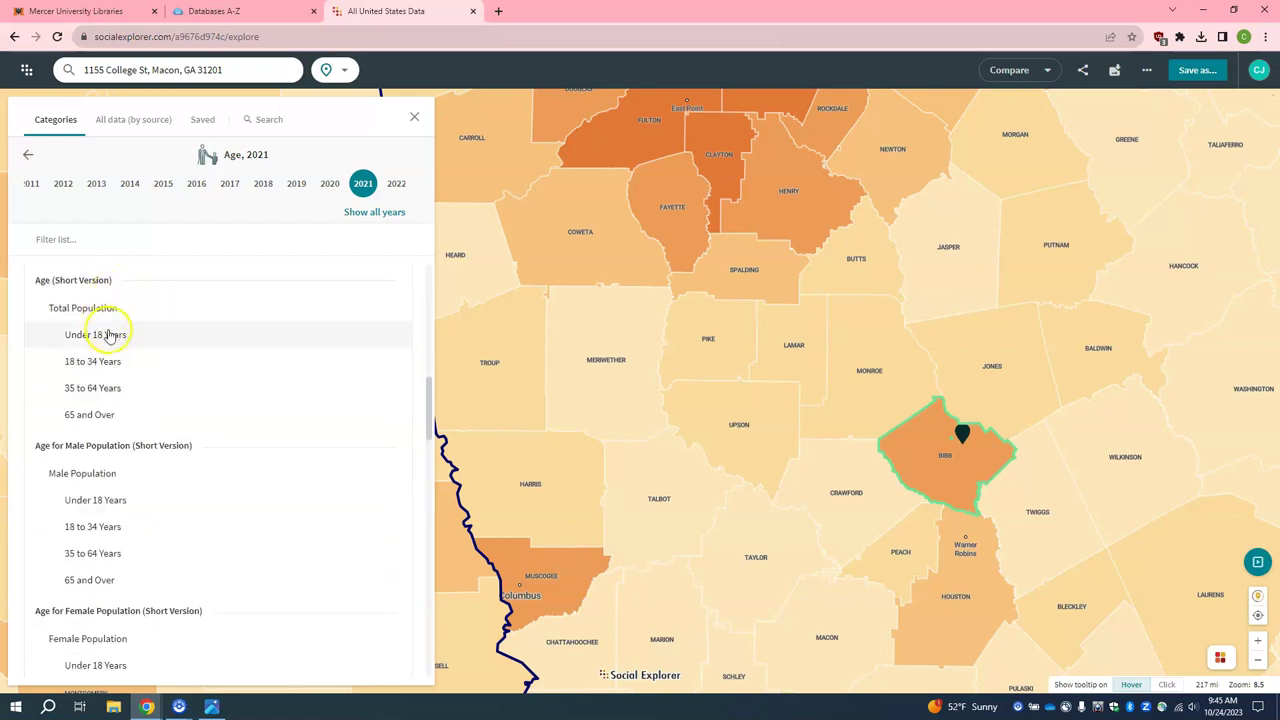
click(239, 345)
click(390, 364)
click(389, 388)
click(389, 415)
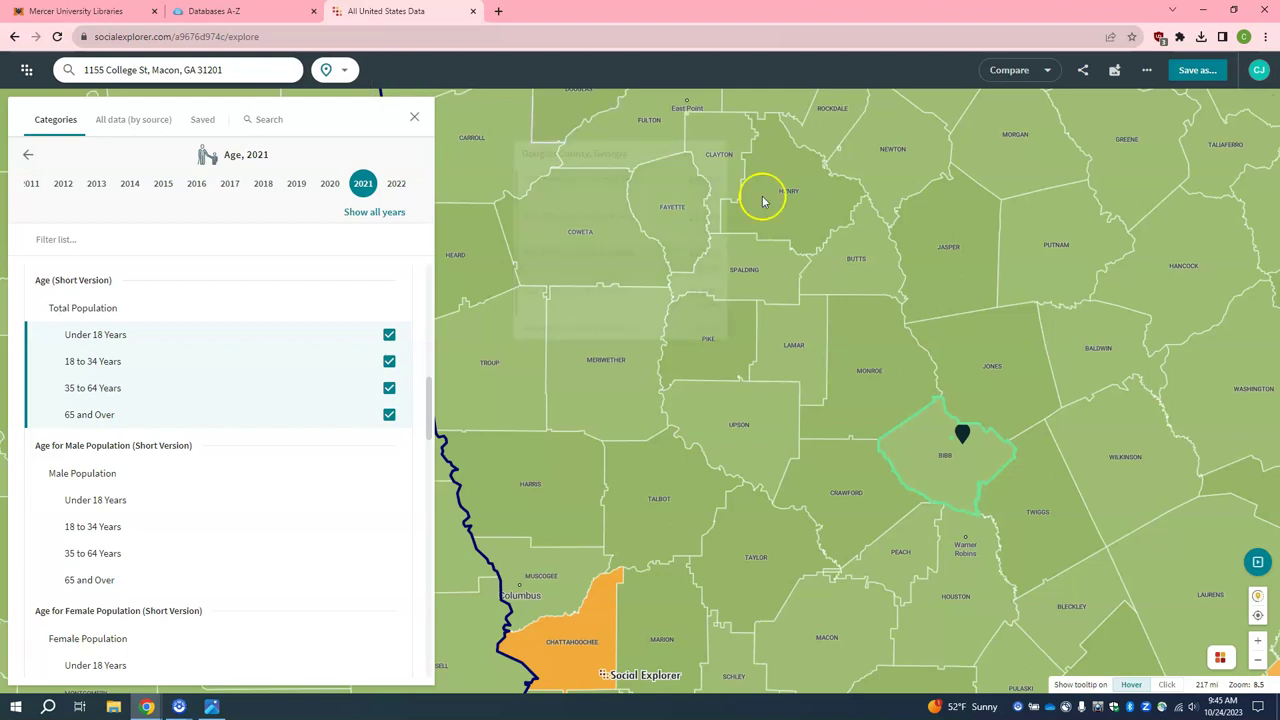
mouse_move(950, 463)
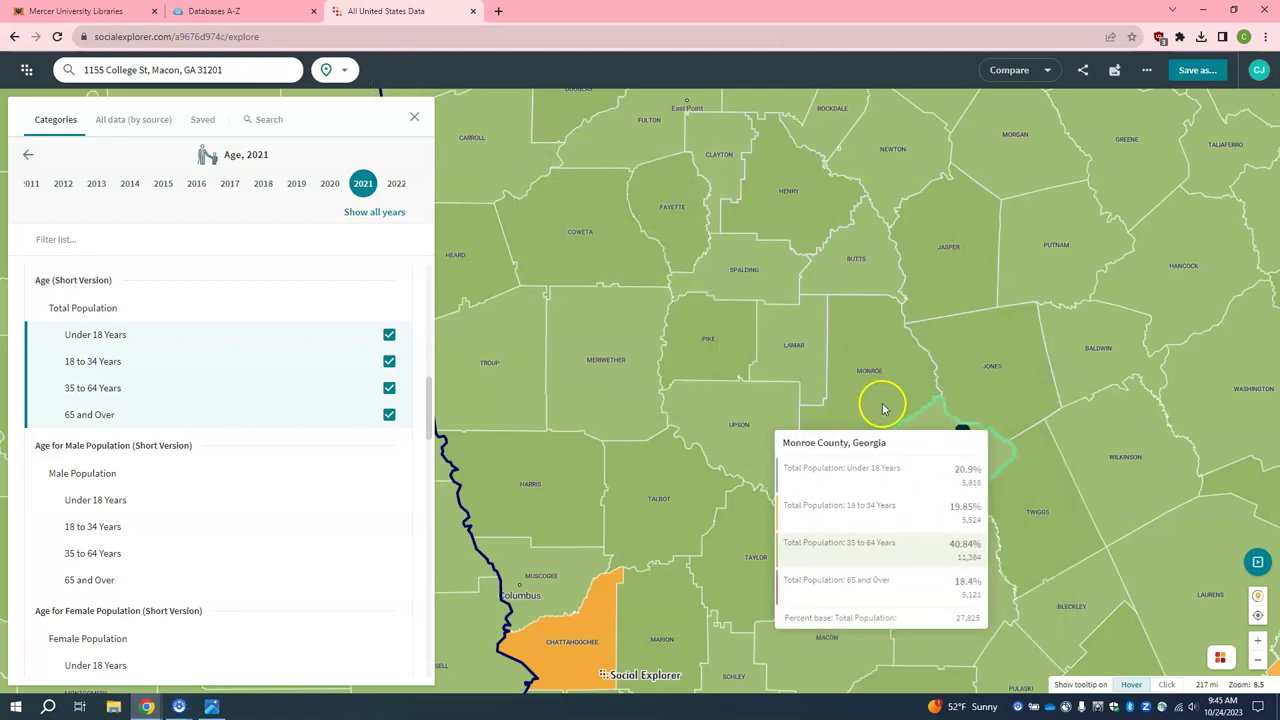
click(416, 120)
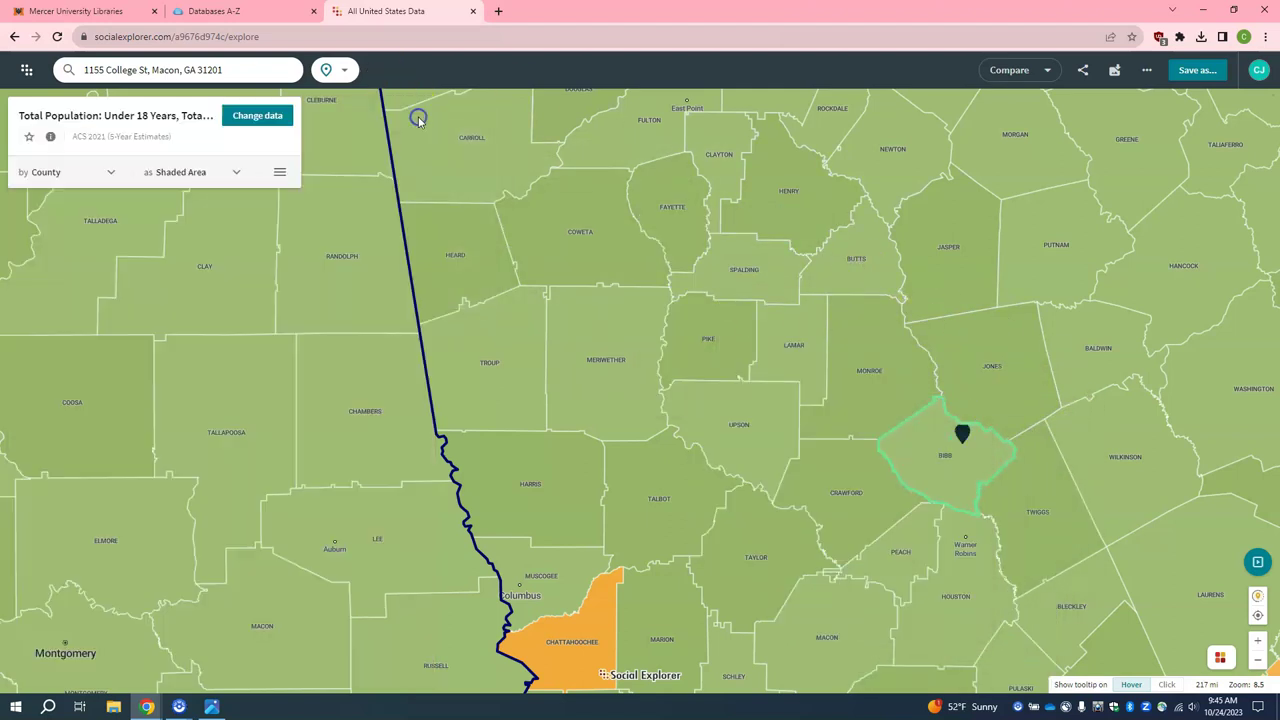
Switch the geography level to Census Tract and zoom and pan to downtown Macon.
click(45, 176)
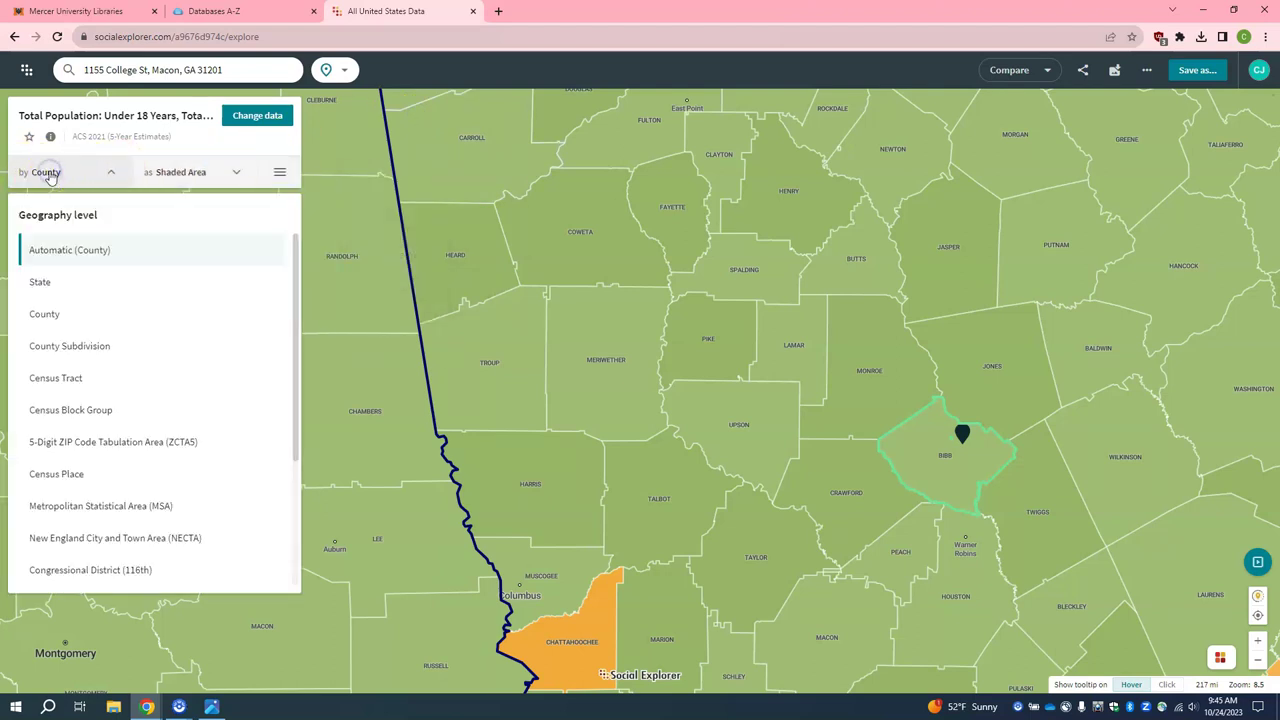
click(70, 383)
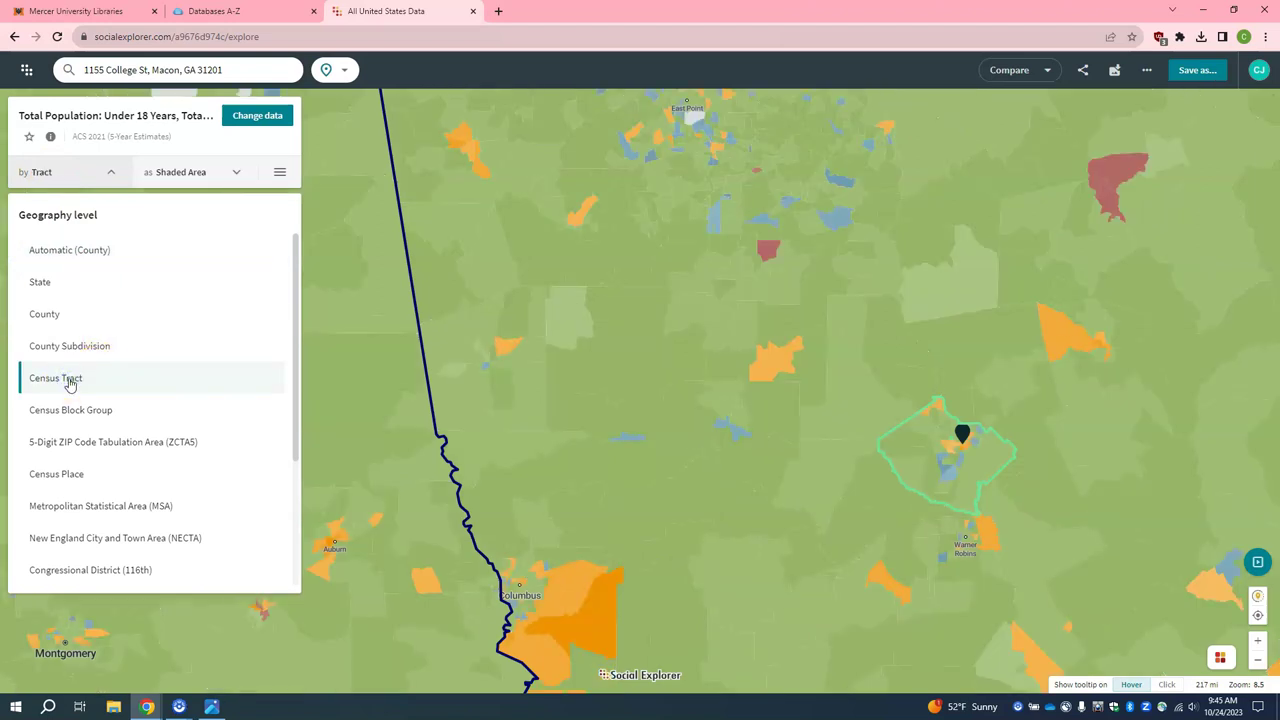
scroll(988, 448, up, 3)
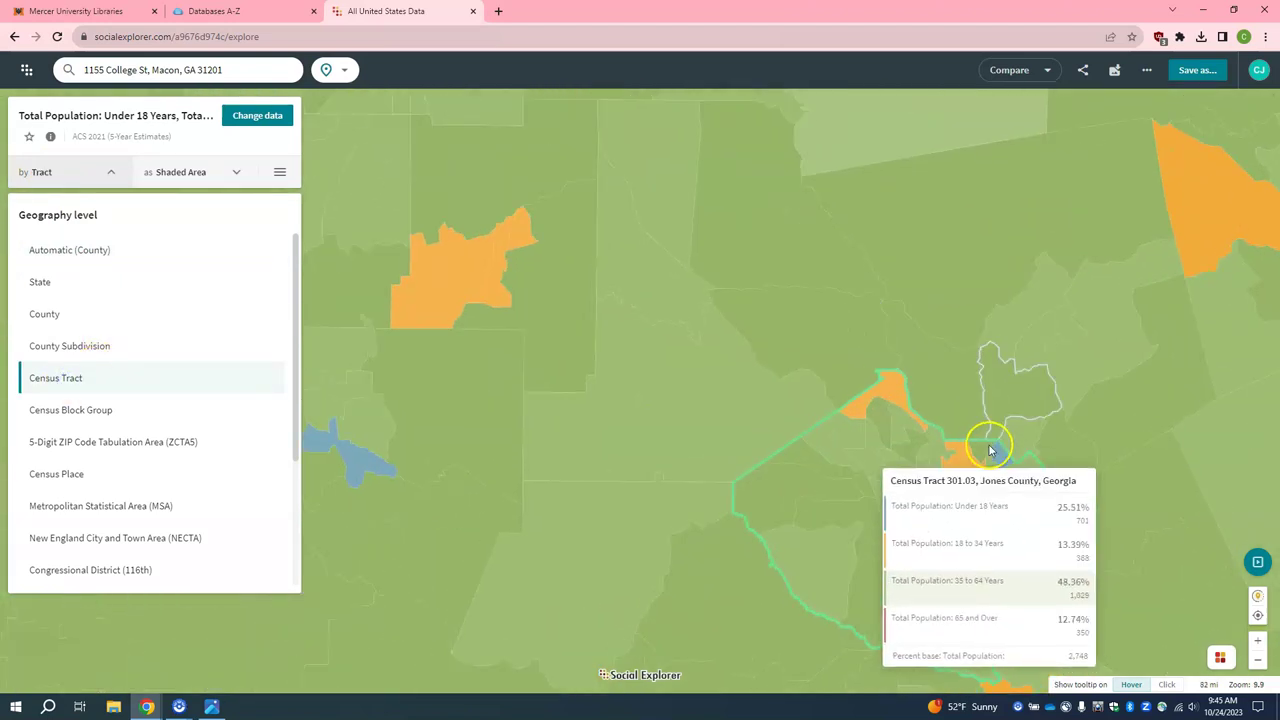
scroll(949, 634, up, 6)
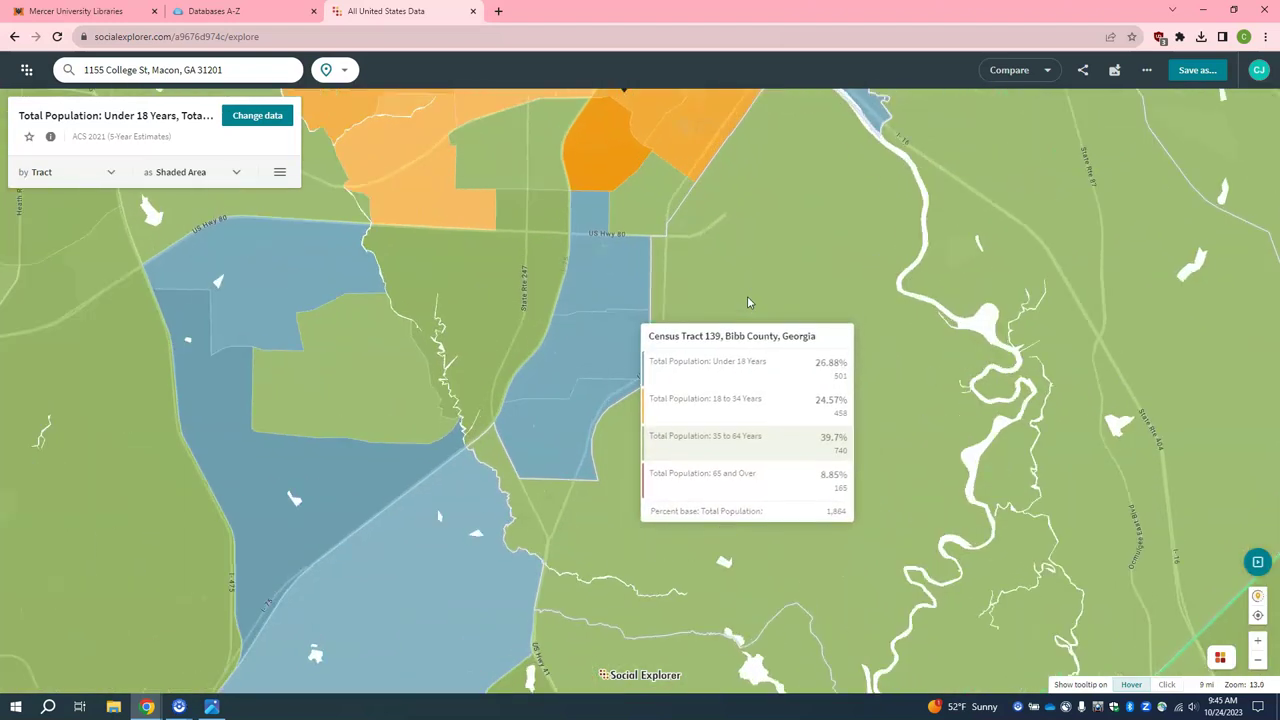
drag(747, 302, 737, 466)
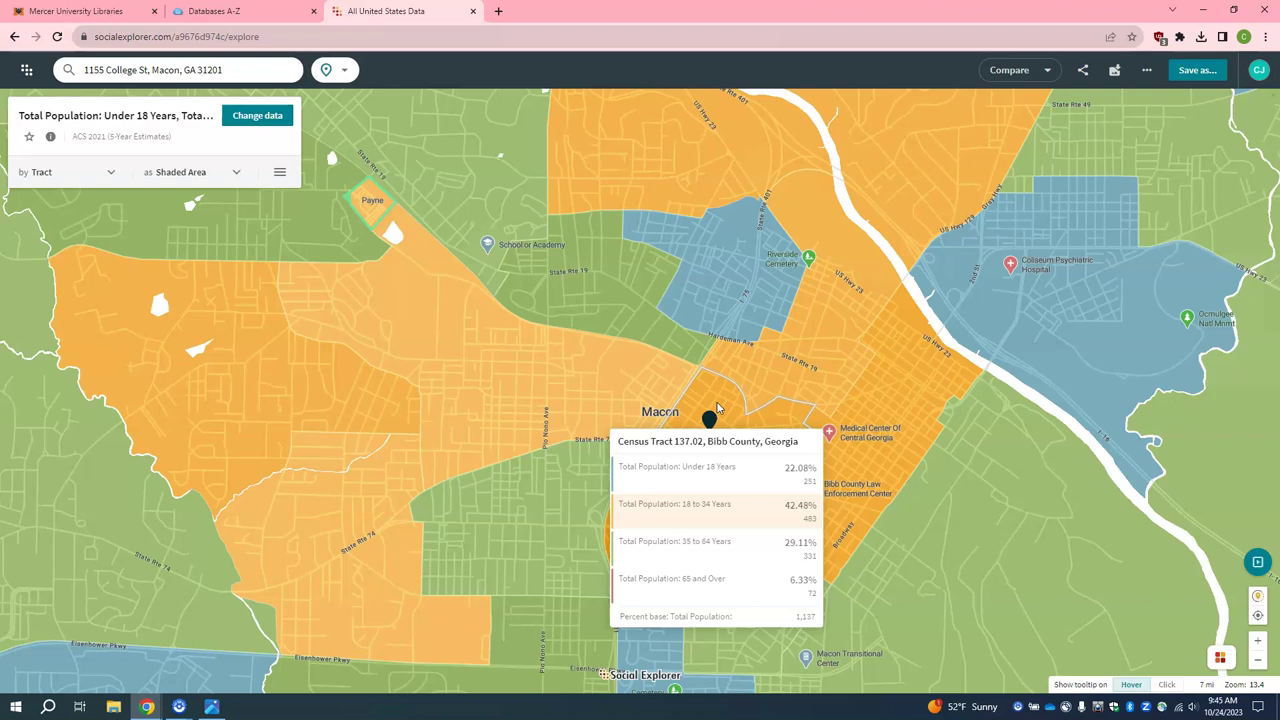
Set tooltips to show on Click, check Census Tract 137.02's details, then bring up Compare options.
click(704, 414)
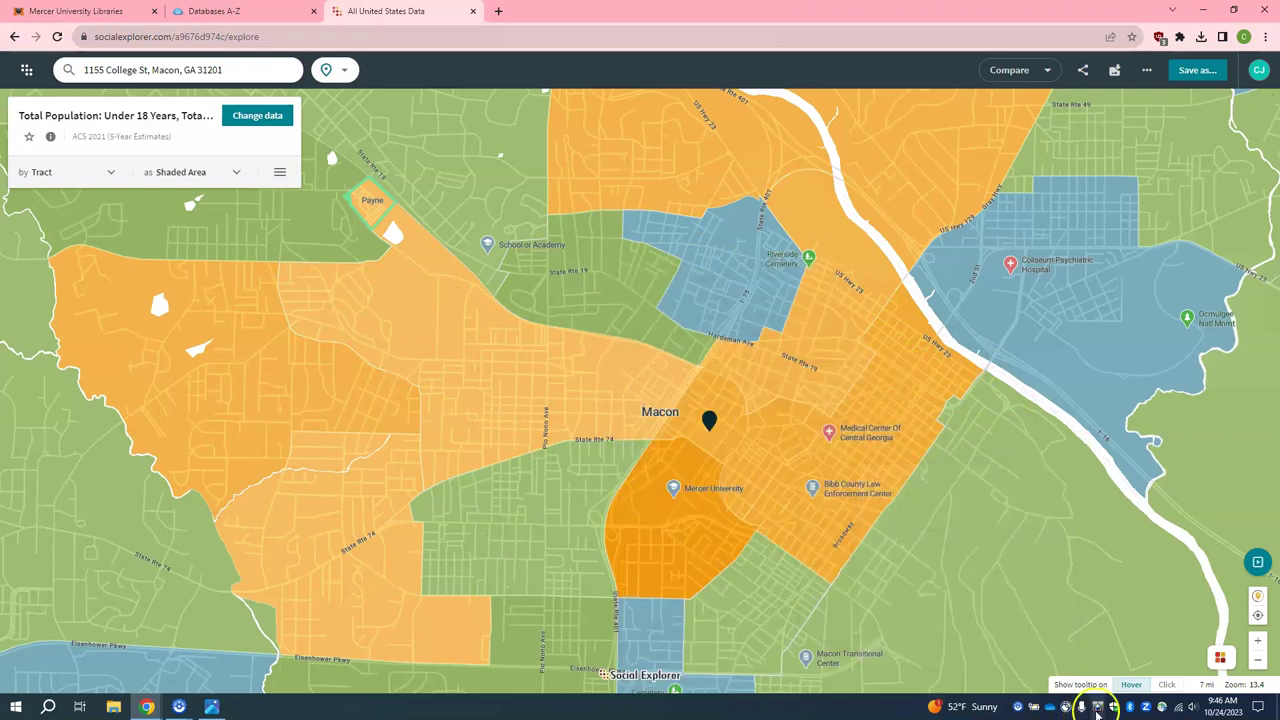
click(1167, 690)
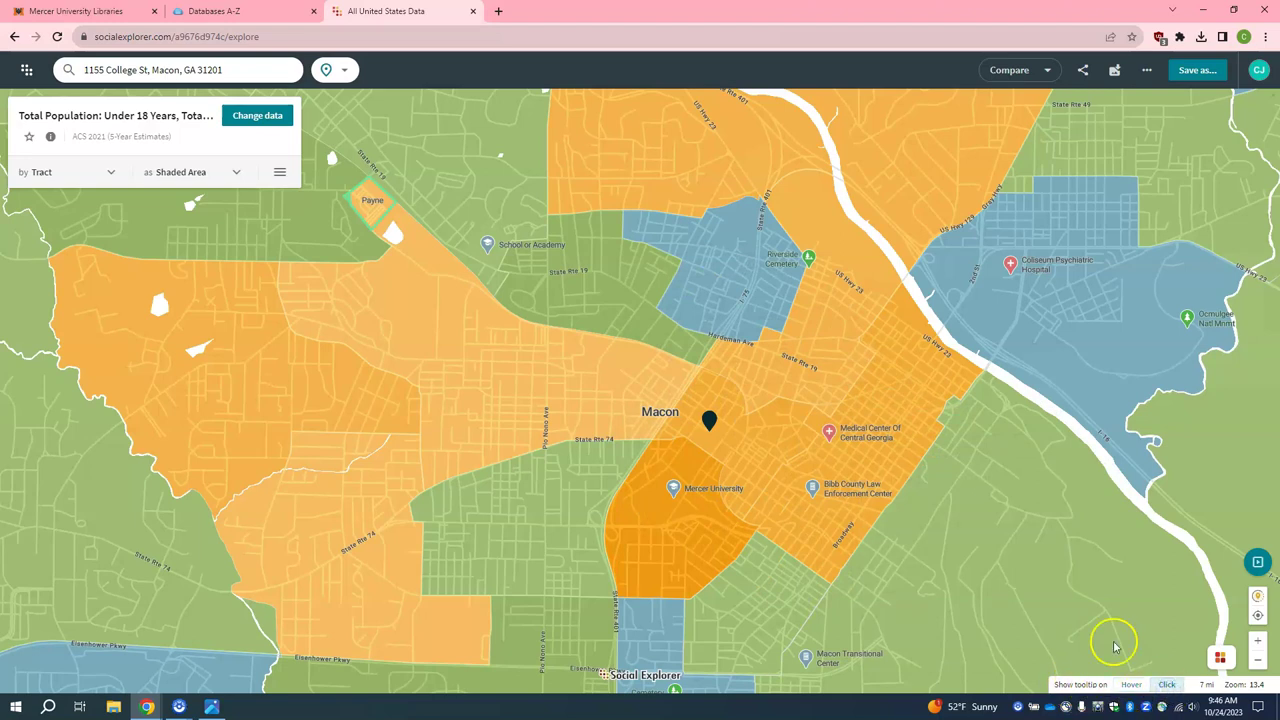
click(723, 423)
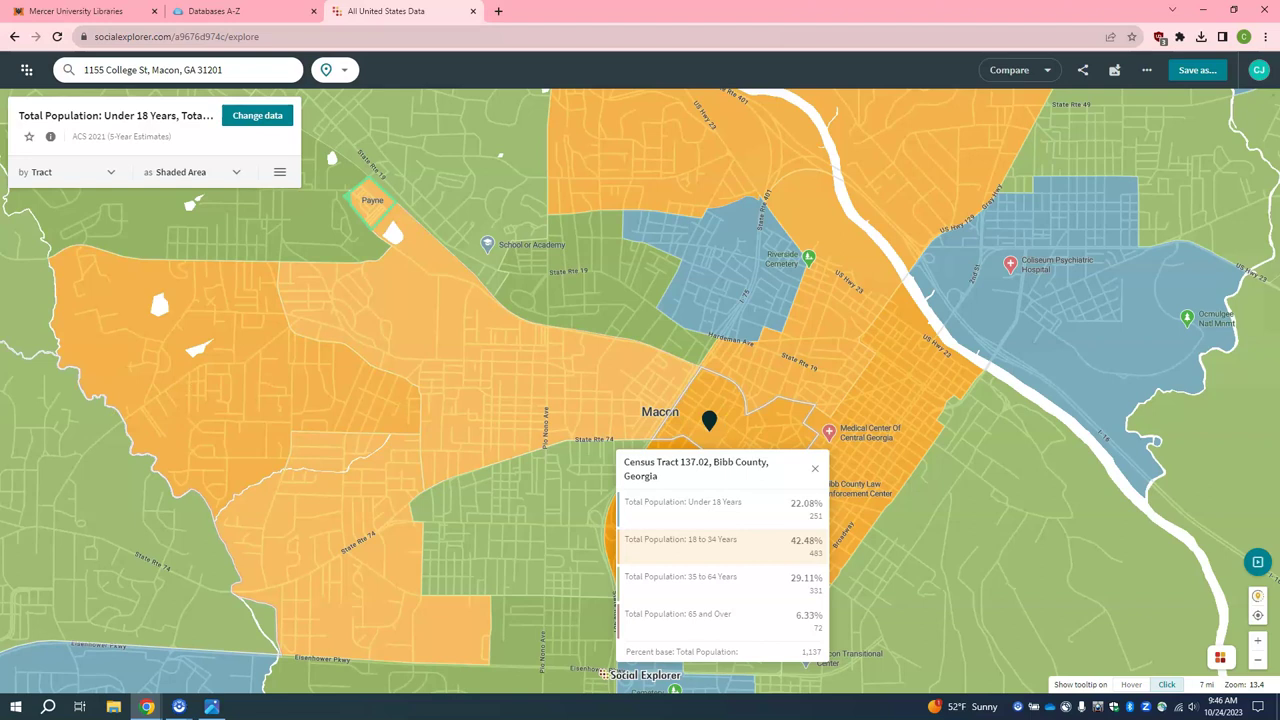
click(815, 468)
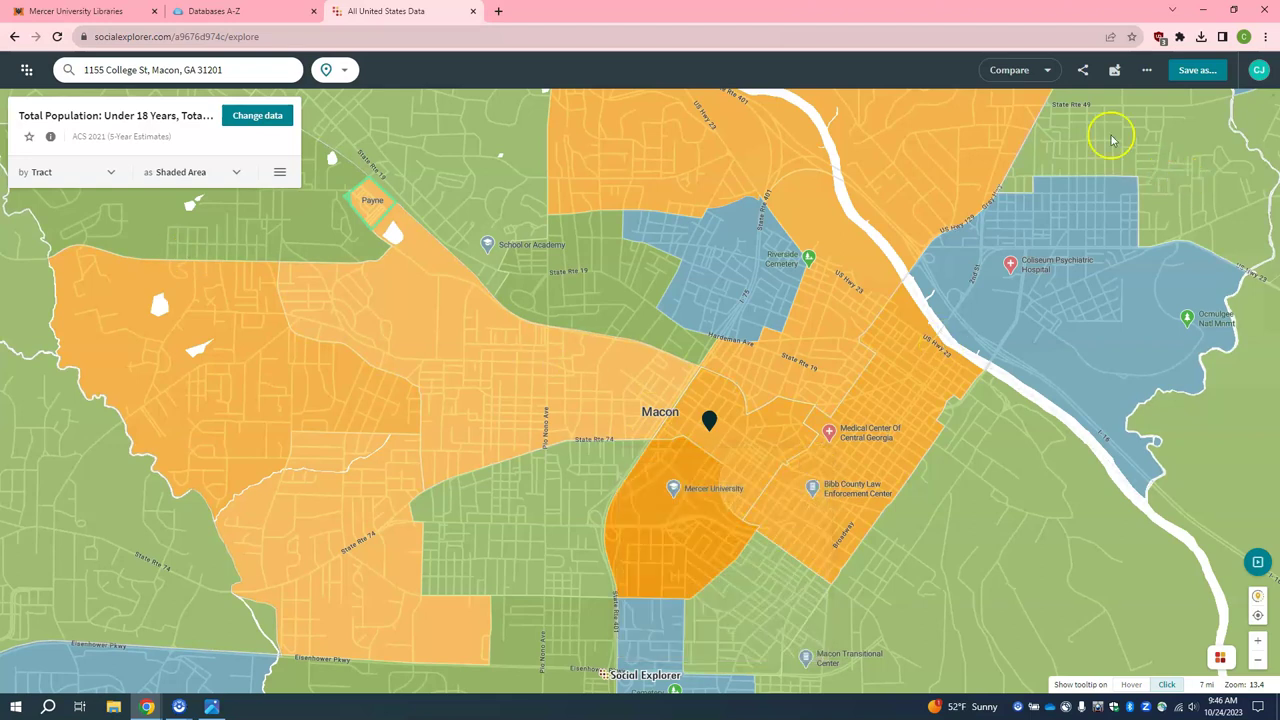
click(1034, 79)
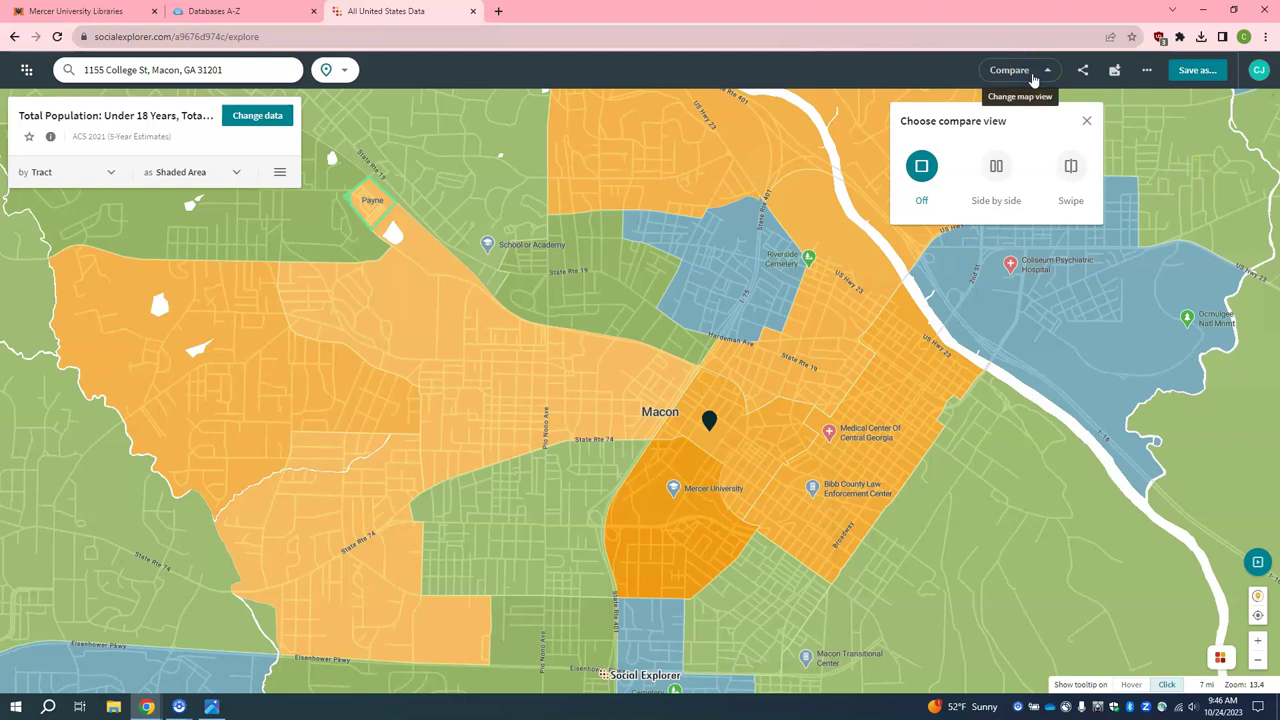
Switch to Side by side view, turn off Link Maps, and pan the left map independently.
click(997, 170)
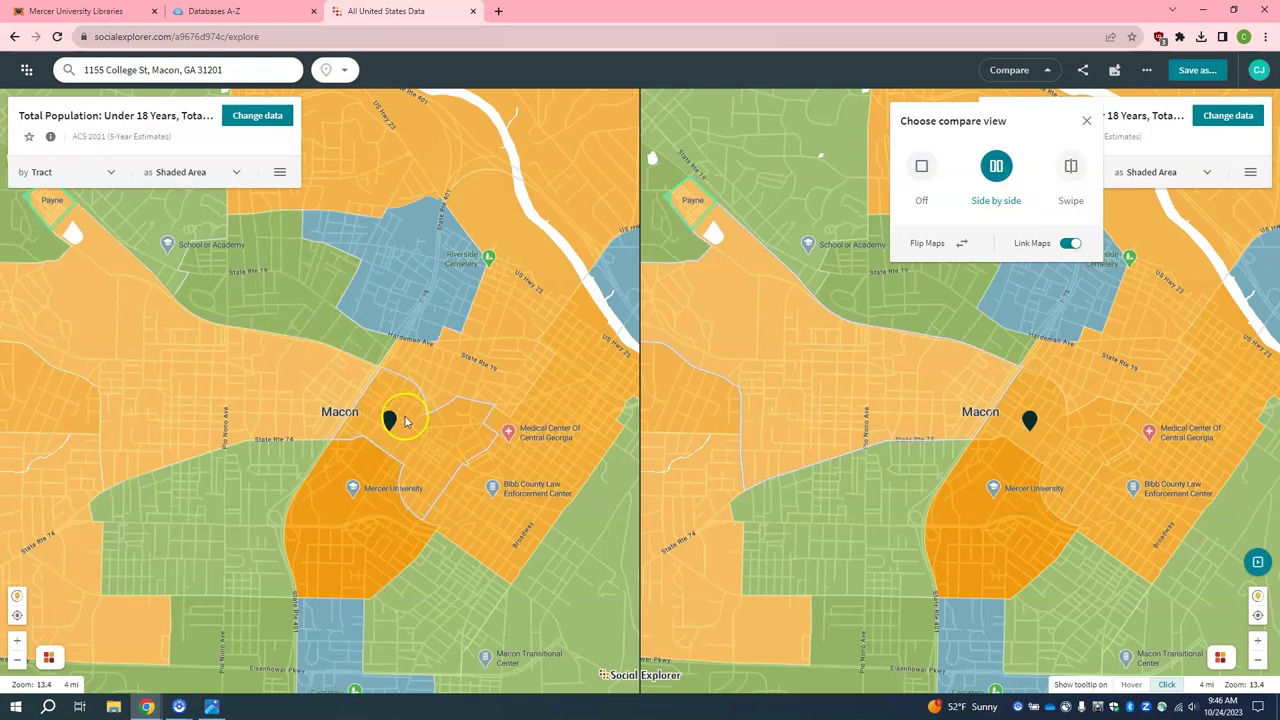
drag(380, 471, 321, 456)
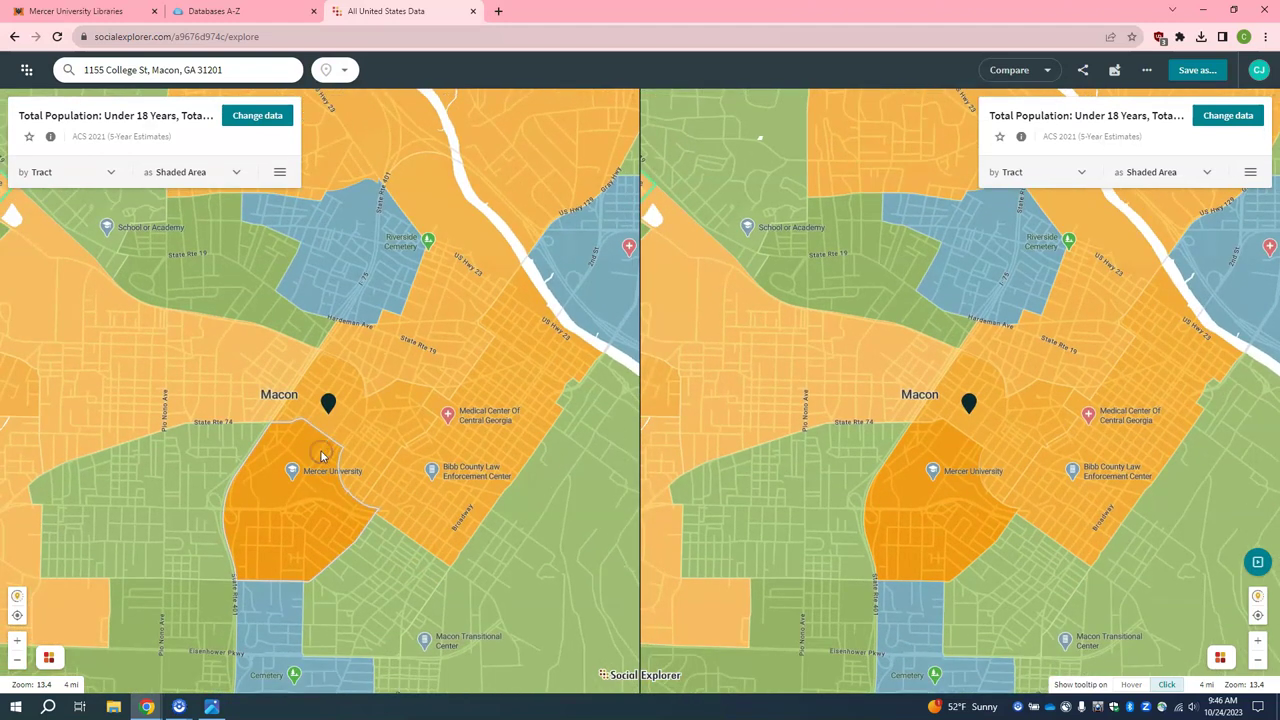
click(1044, 71)
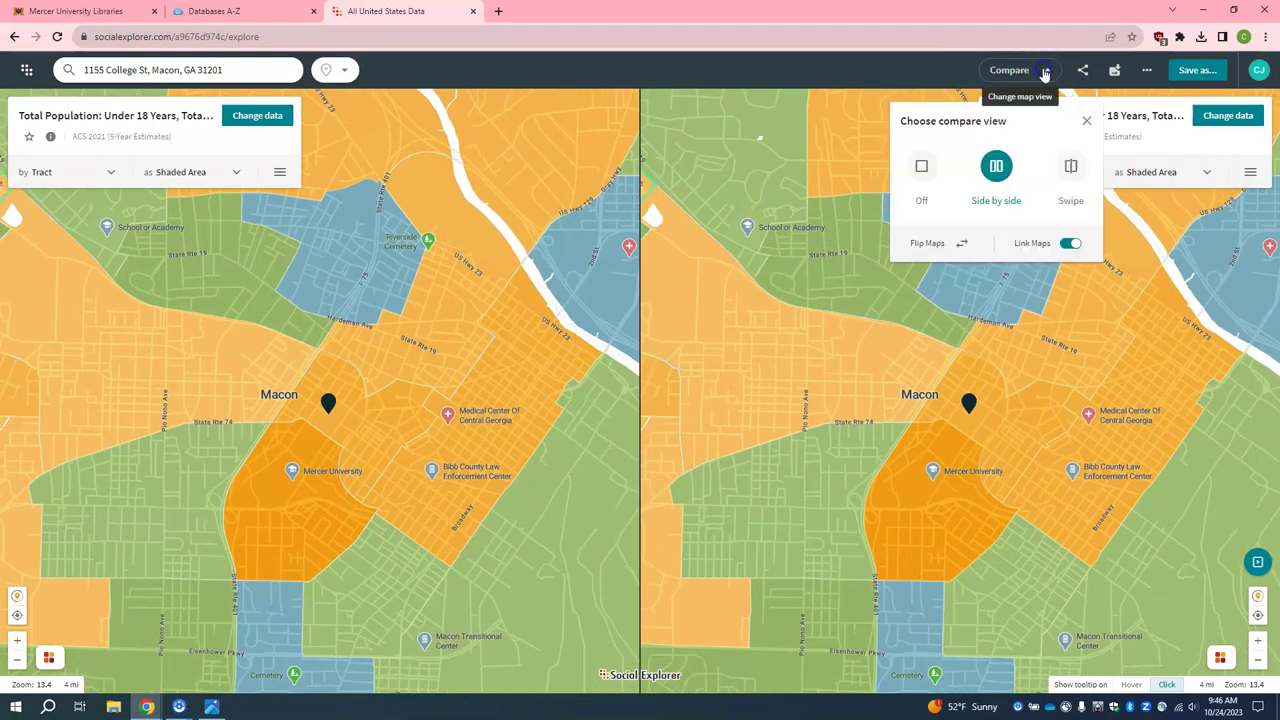
click(1069, 245)
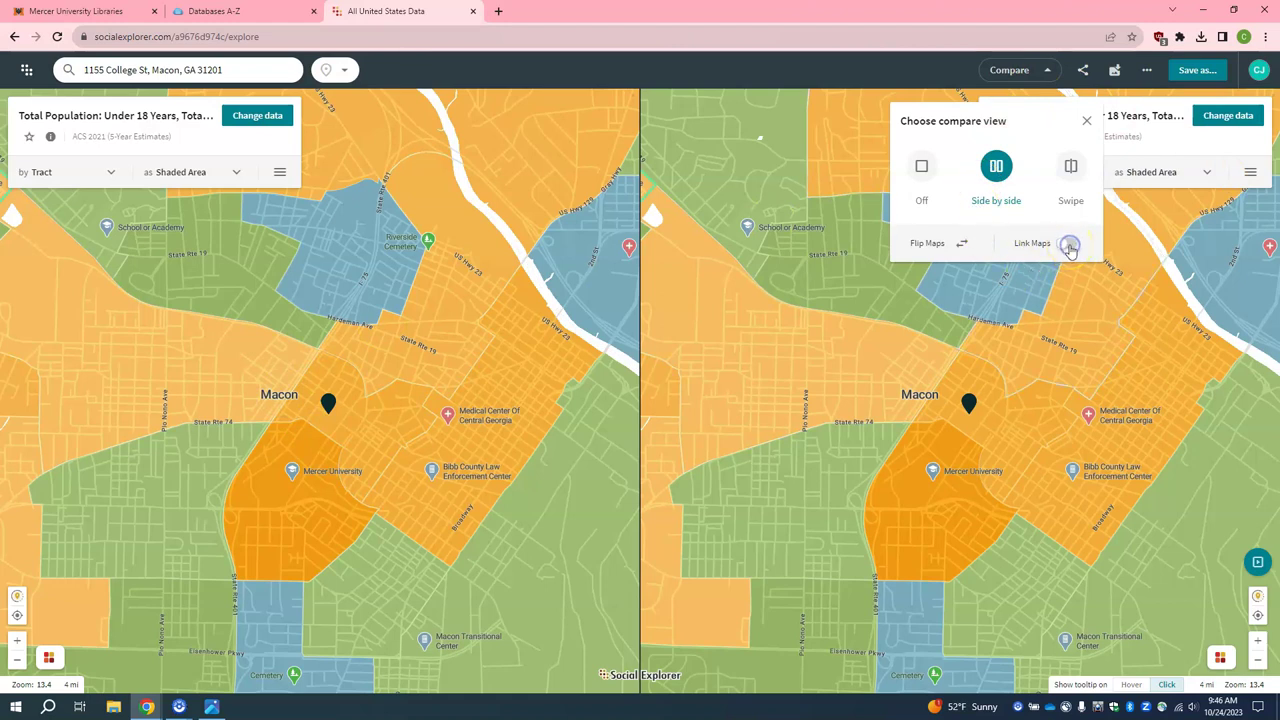
click(1086, 121)
mouse_move(519, 378)
mouse_down()
mouse_move(486, 463)
mouse_move(537, 277)
mouse_move(523, 363)
mouse_up()
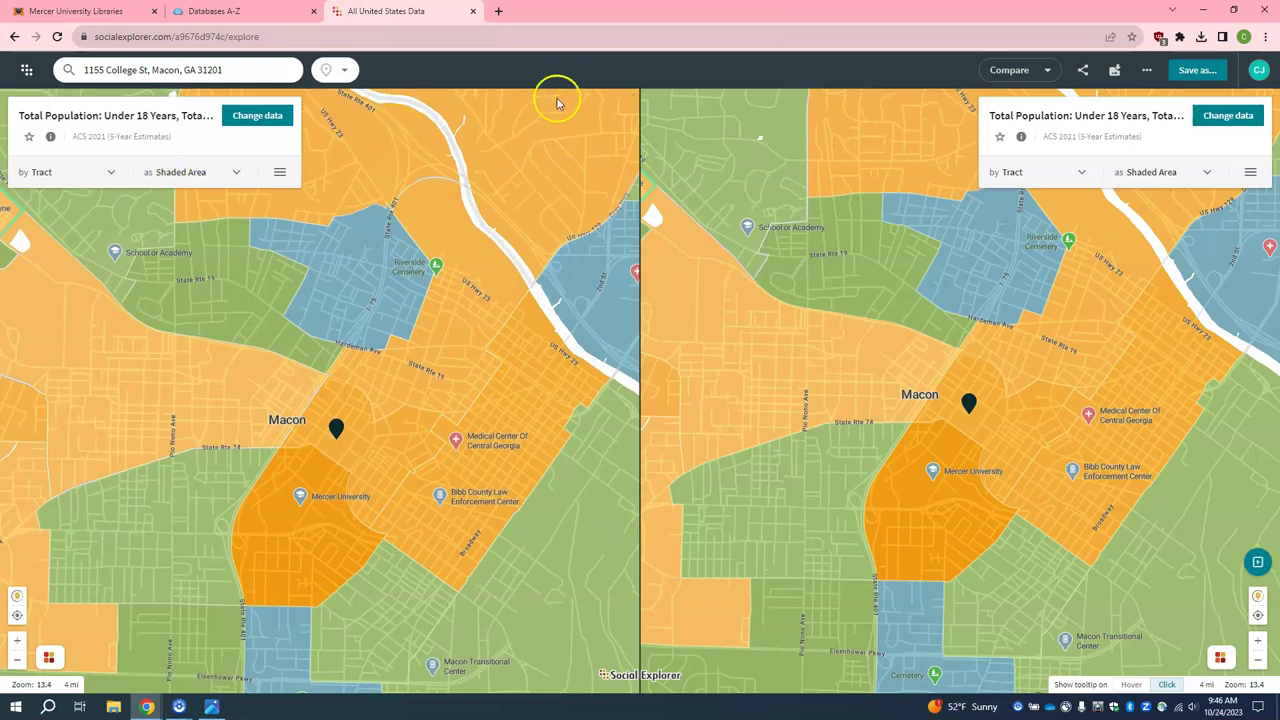
click(1070, 134)
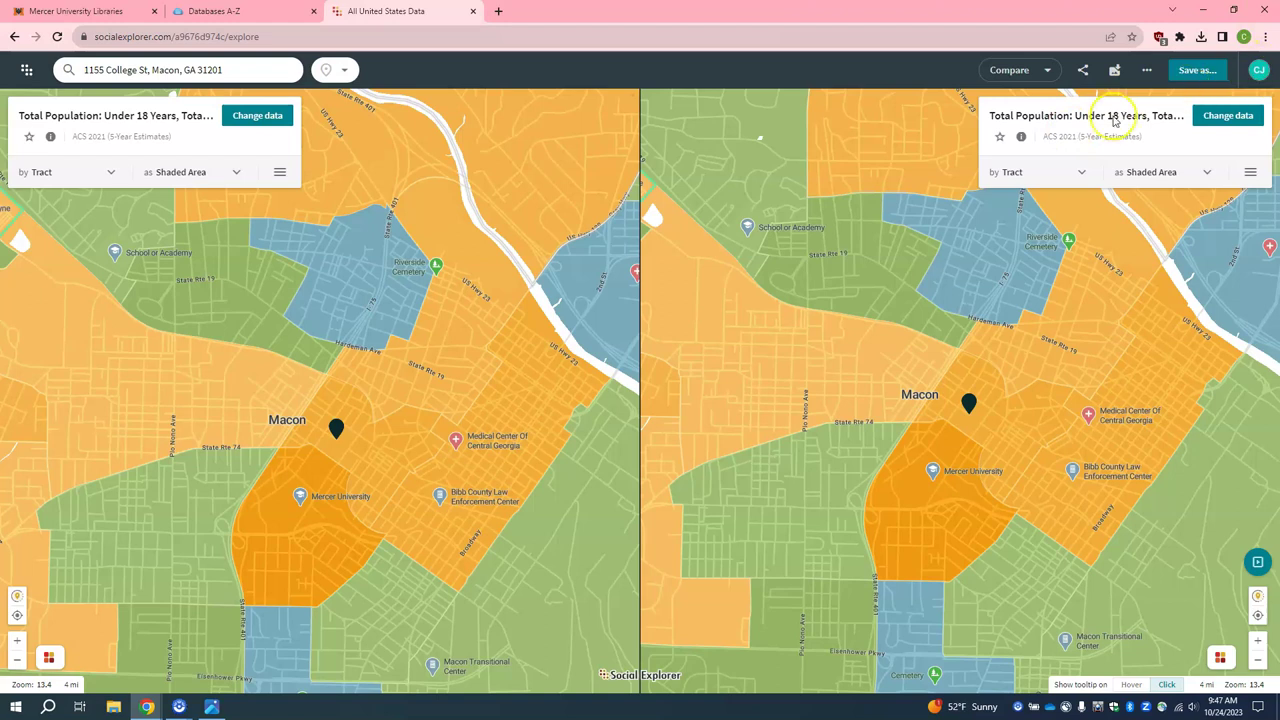
Set the right map to 2021 Education: Less than High School, High School Diploma, Bachelor's or Better.
click(1206, 128)
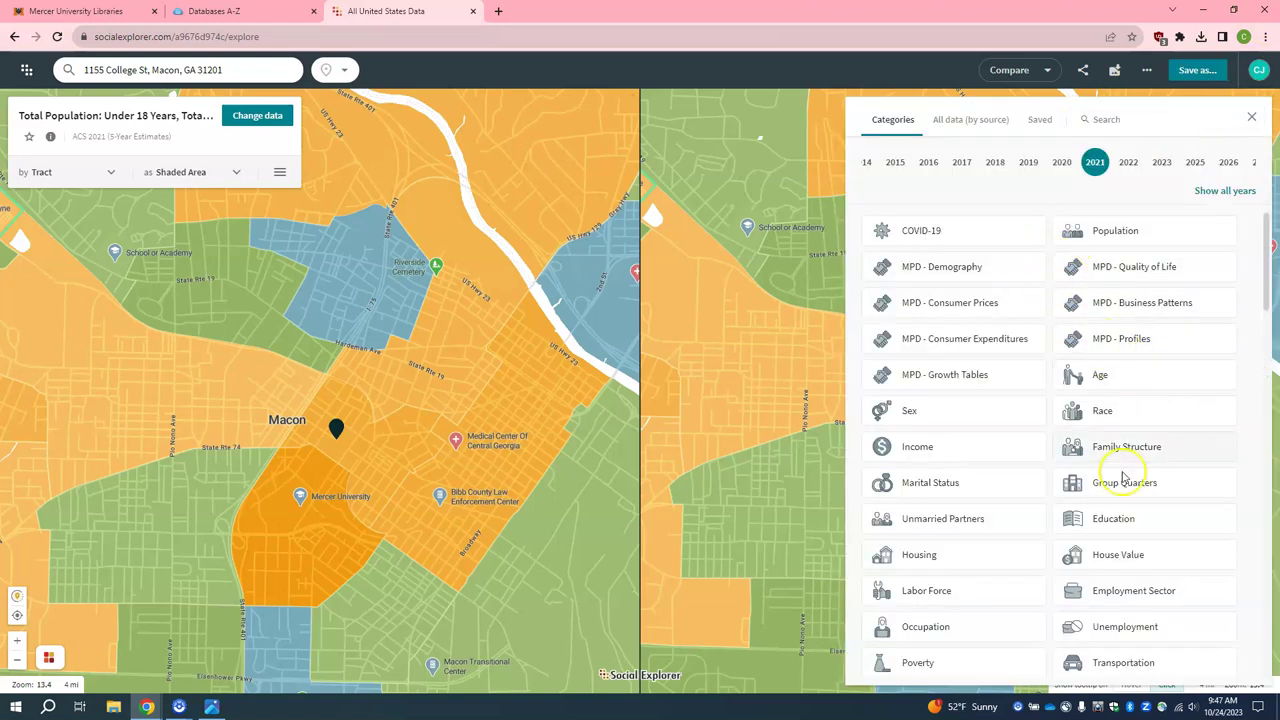
click(1108, 526)
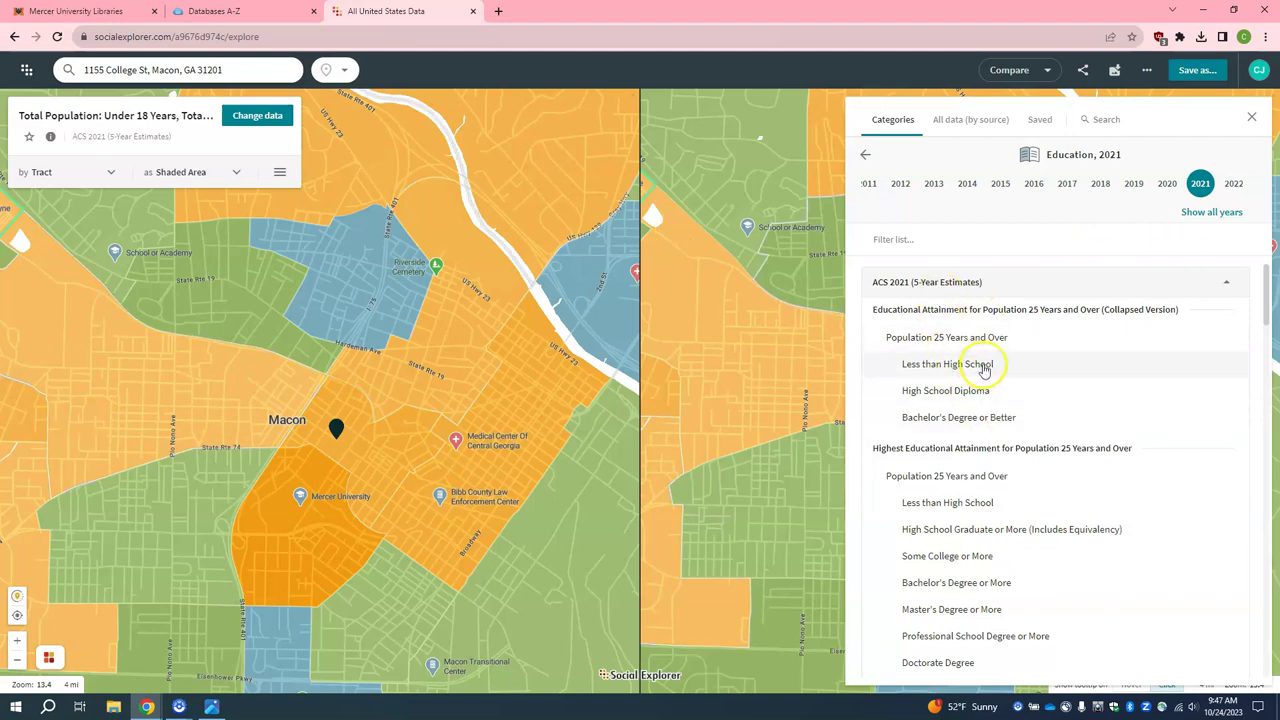
click(1120, 370)
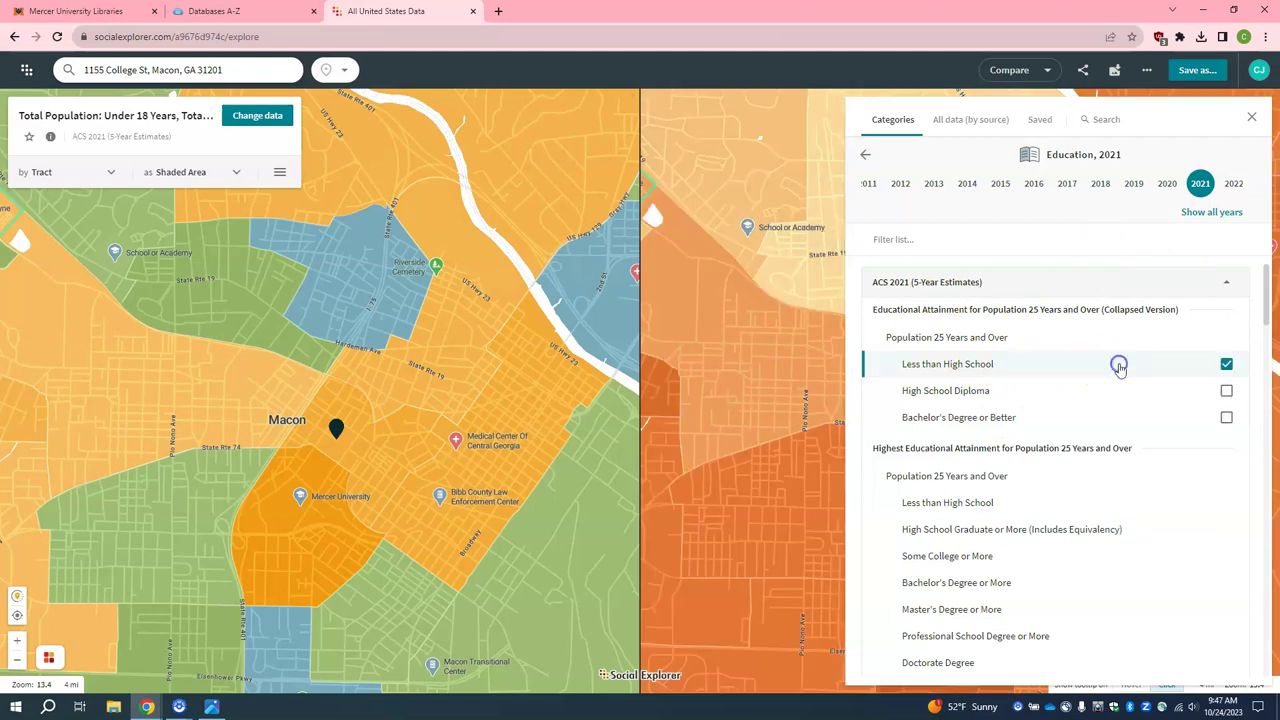
click(1228, 393)
click(1226, 418)
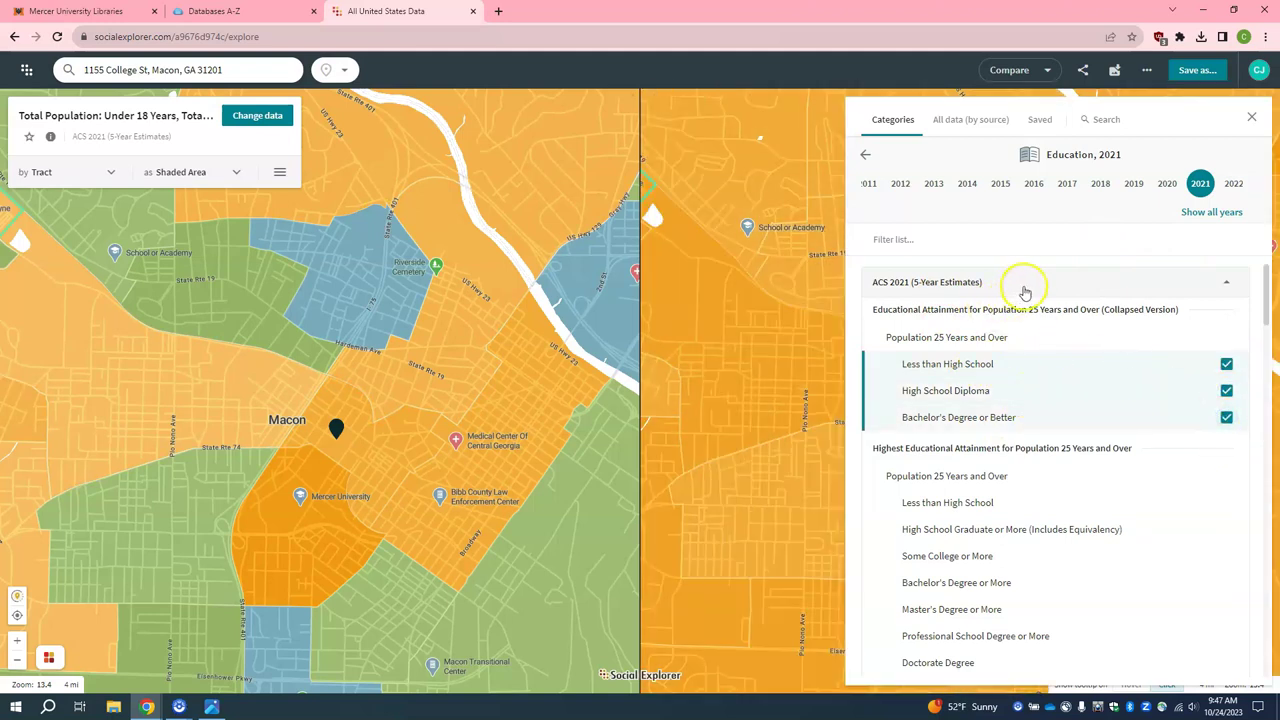
click(1248, 118)
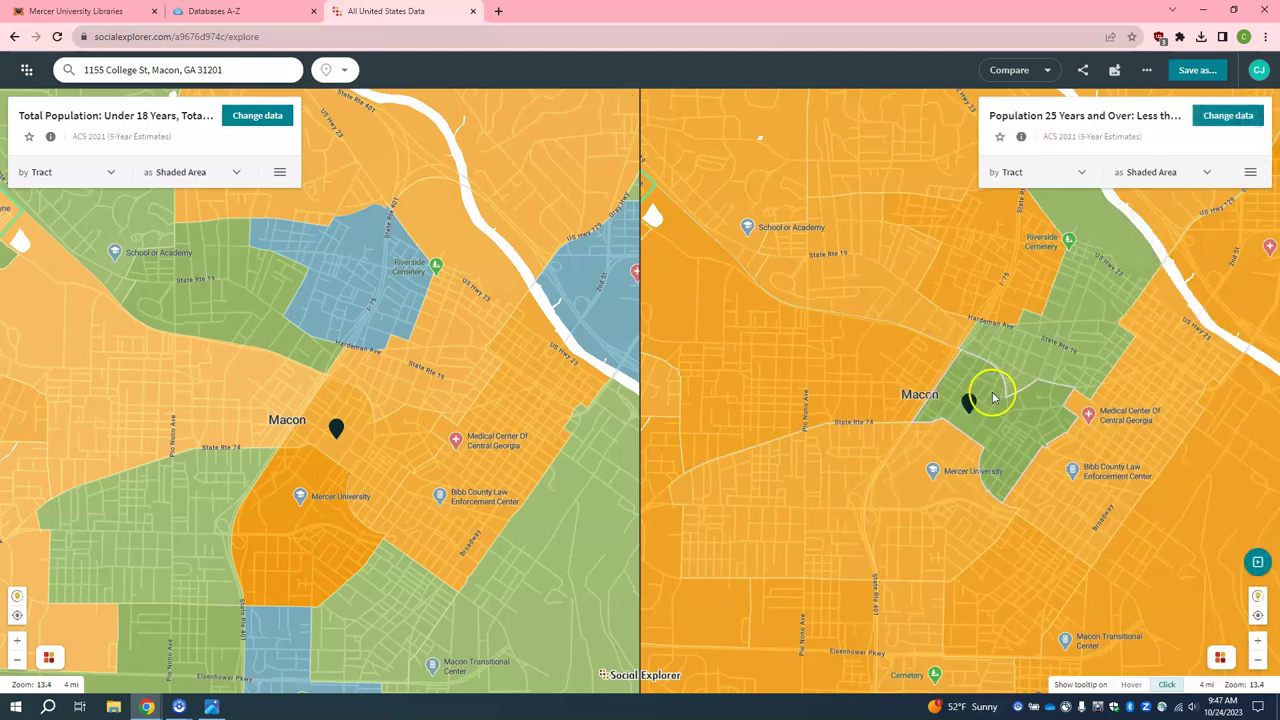
click(988, 397)
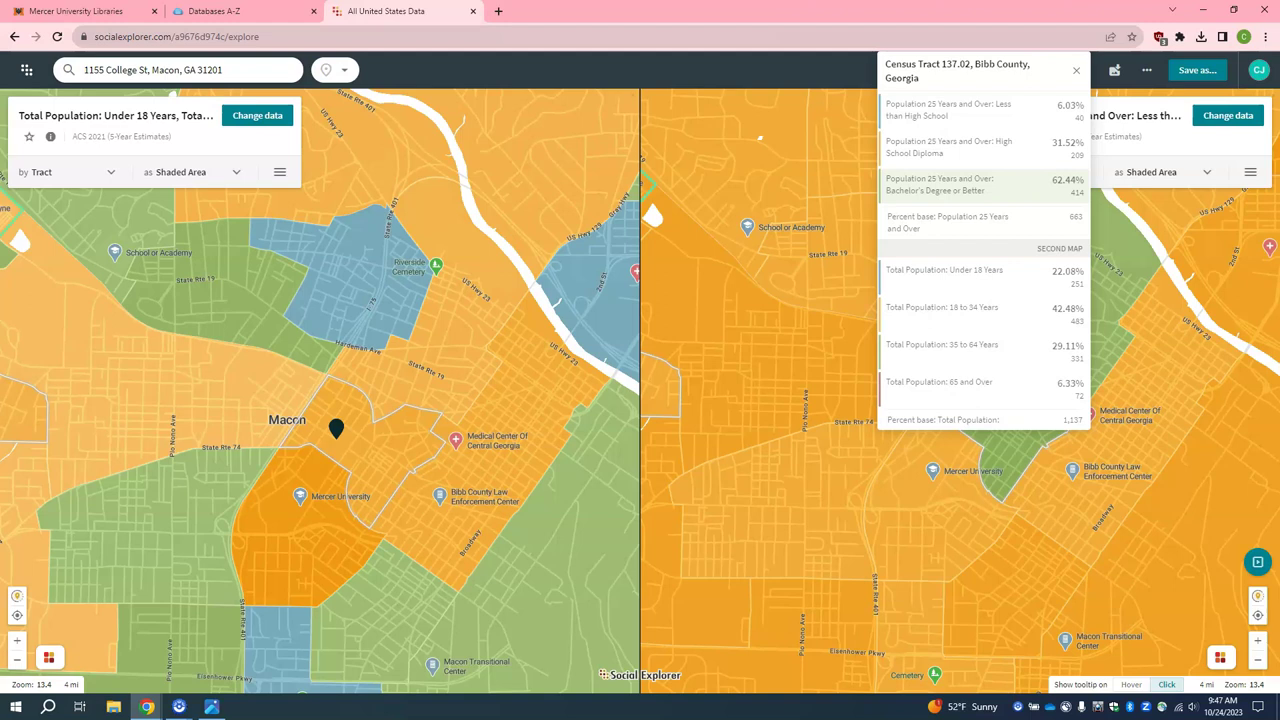
Close the Census Tract 137.02 details and bring up the compare view choices to switch comparison off.
click(1076, 70)
click(1040, 71)
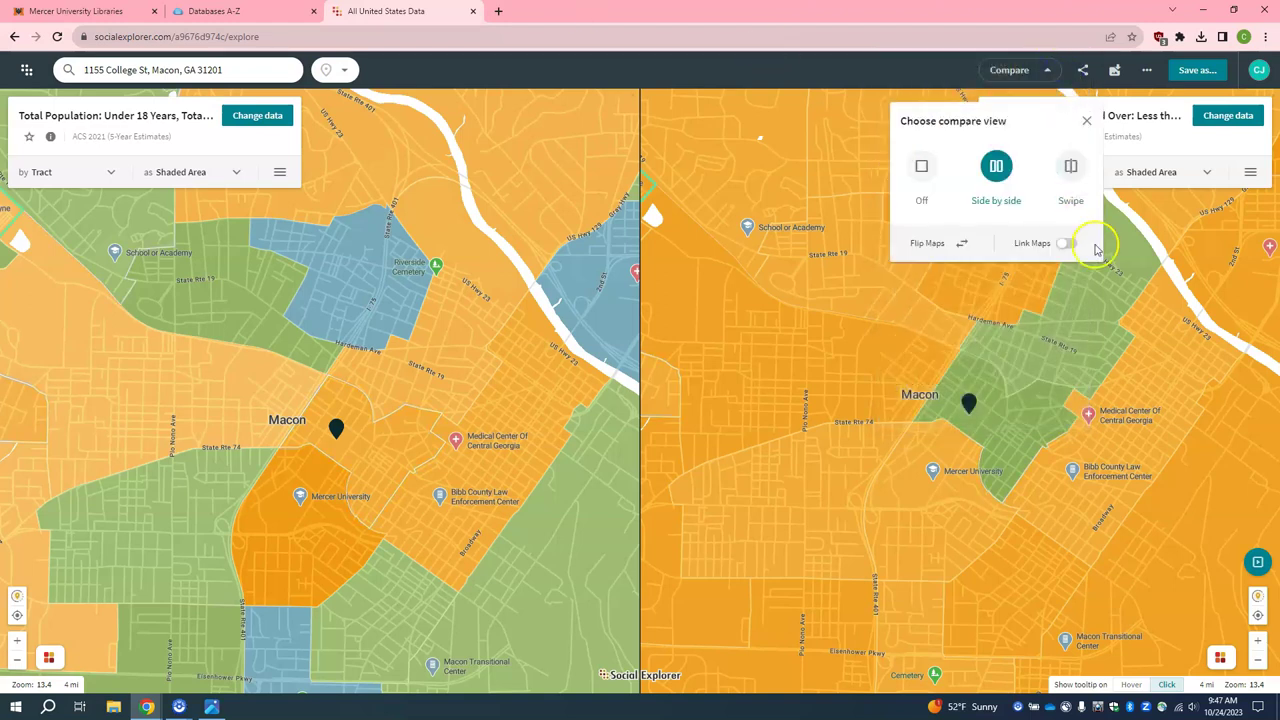
click(921, 166)
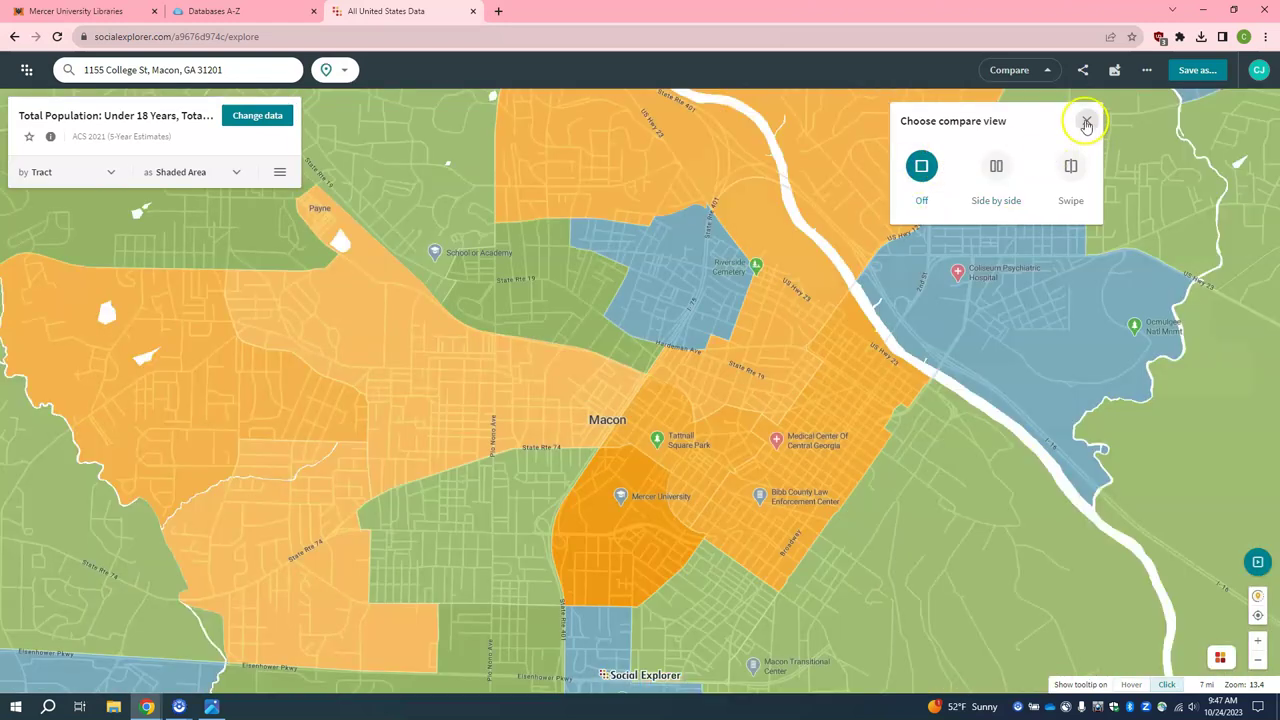
Dismiss the compare view panel, leaving only the single age-group map for image export.
click(1086, 122)
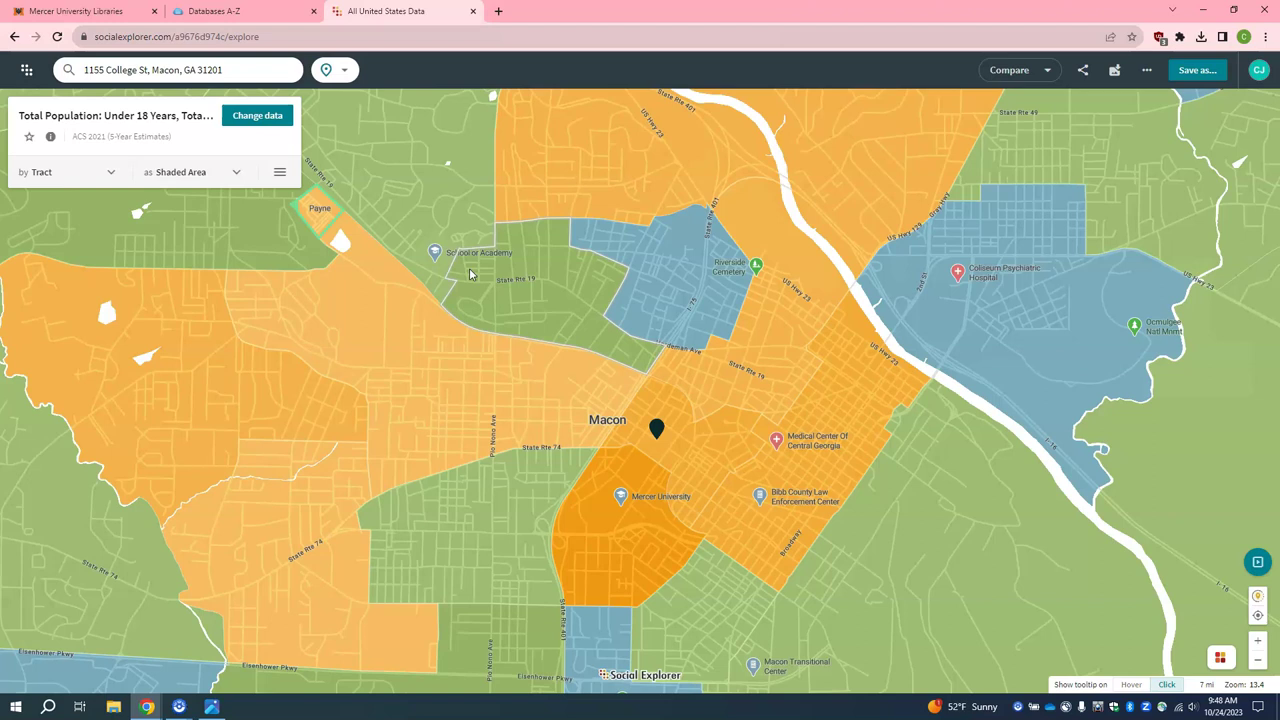
click(1112, 70)
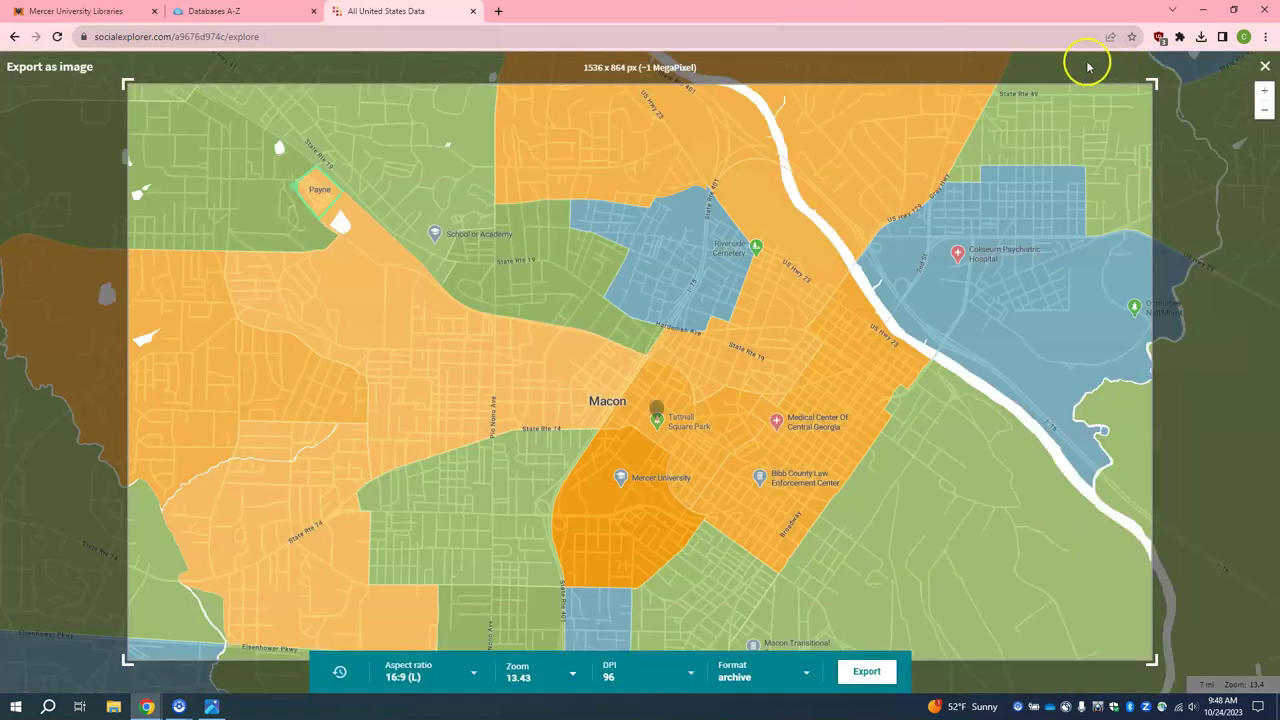
Reframe the map preview, set the export format to PNG Image, and export the map.
drag(686, 388, 573, 381)
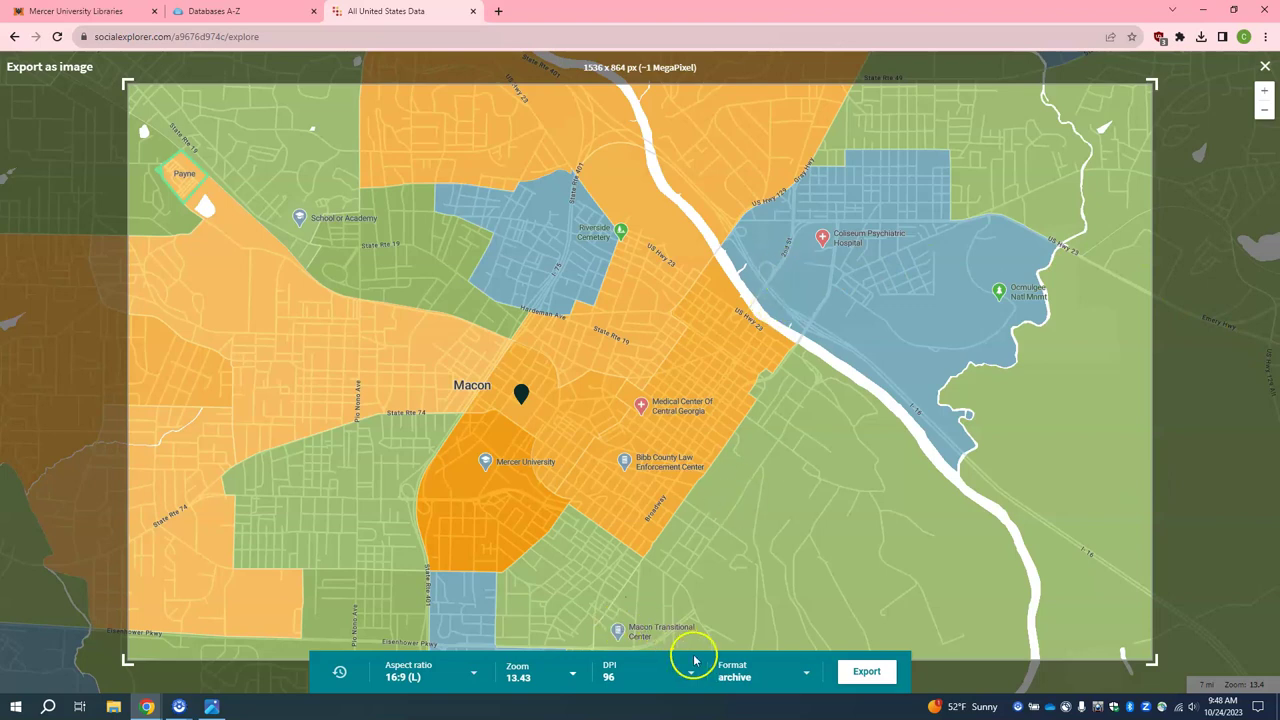
click(804, 677)
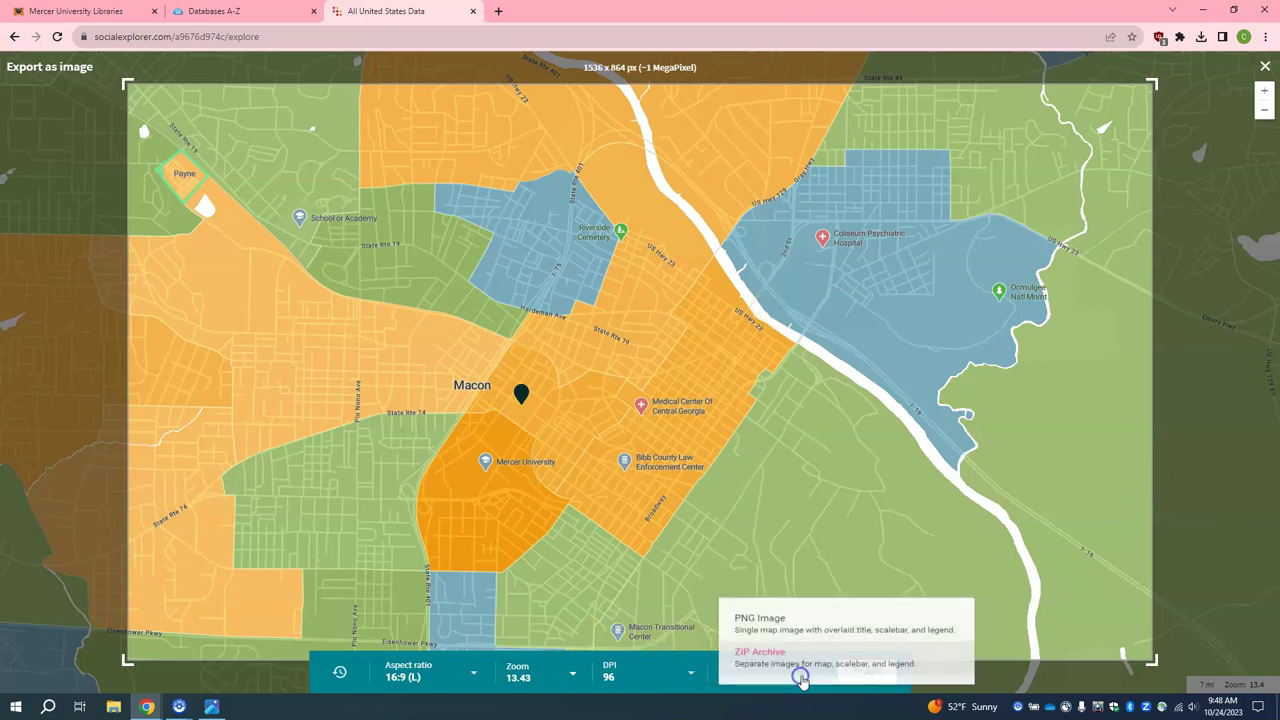
click(784, 624)
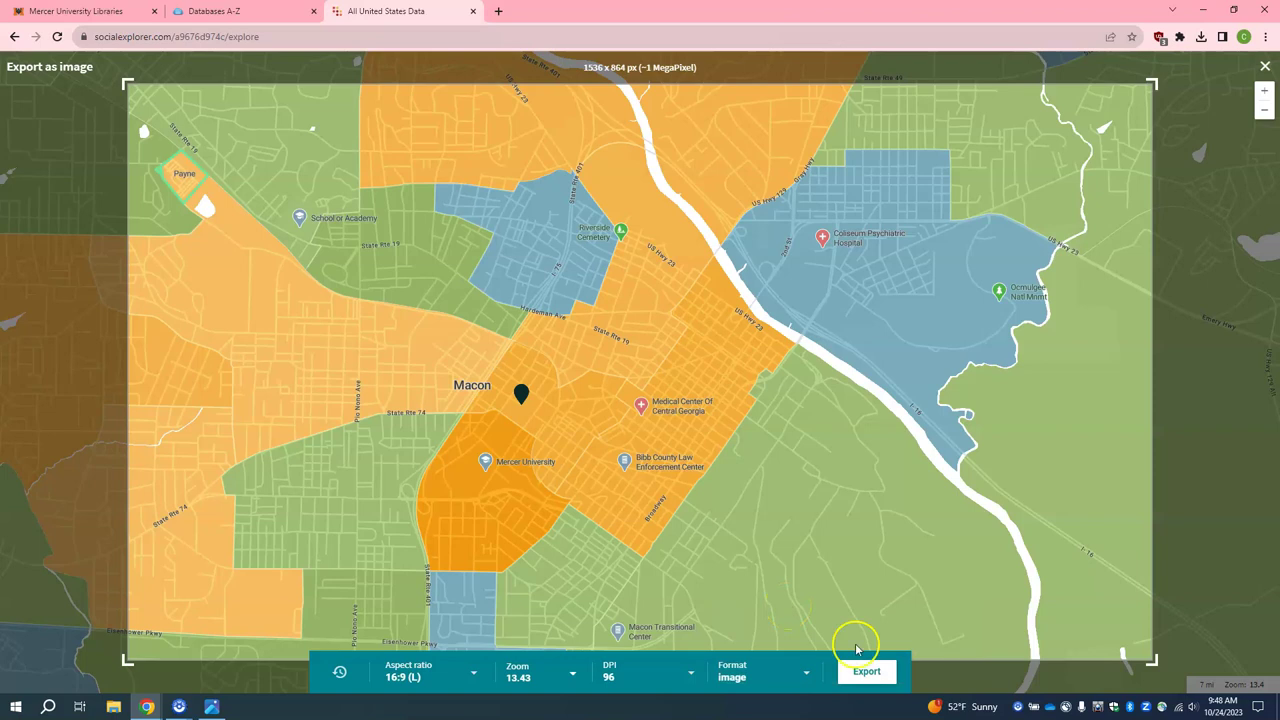
click(880, 670)
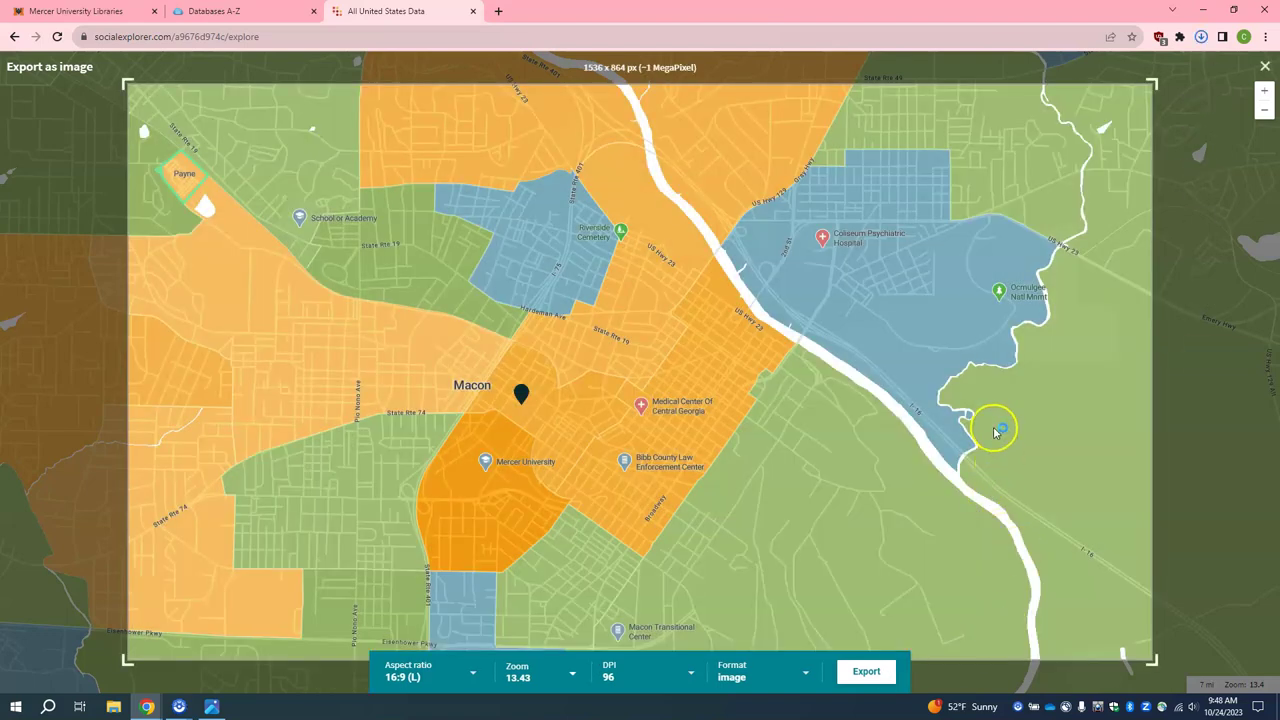
View the downloaded image (1).png in Photos, then minimise both Photos windows.
click(1053, 78)
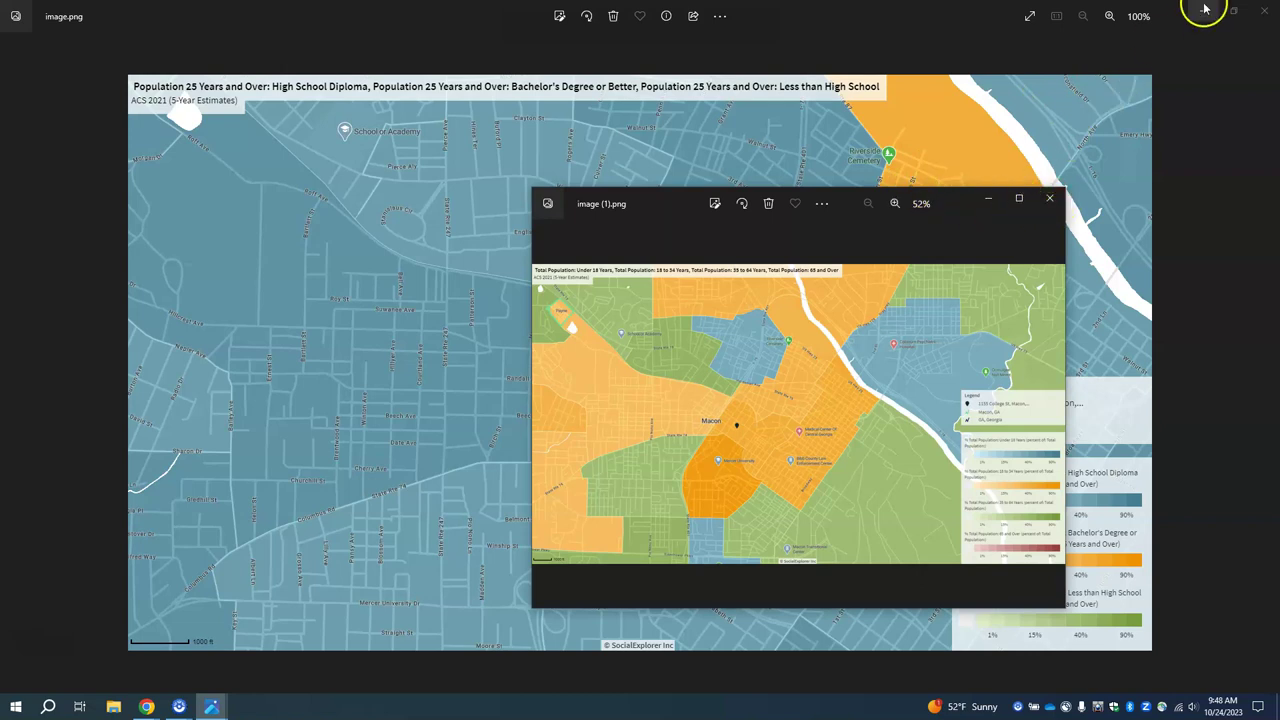
click(988, 201)
click(1197, 10)
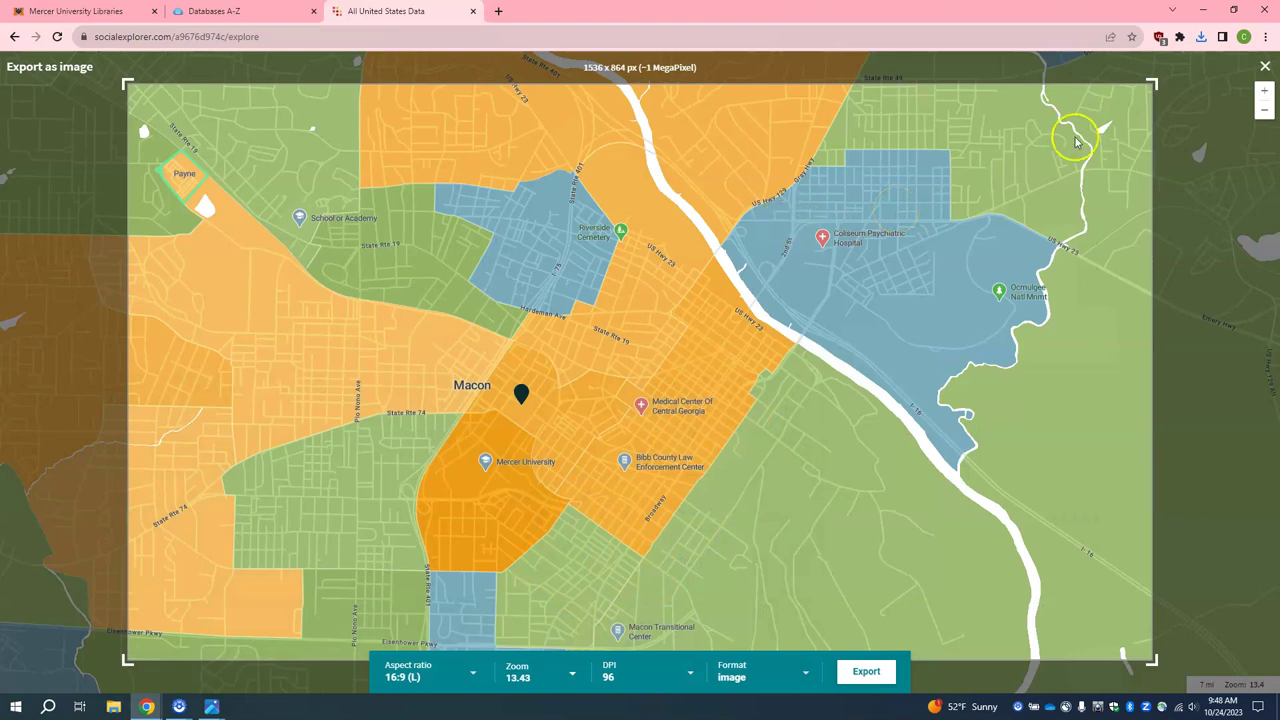
Close the Export as image overlay to return to the Macon tract age map.
click(1264, 67)
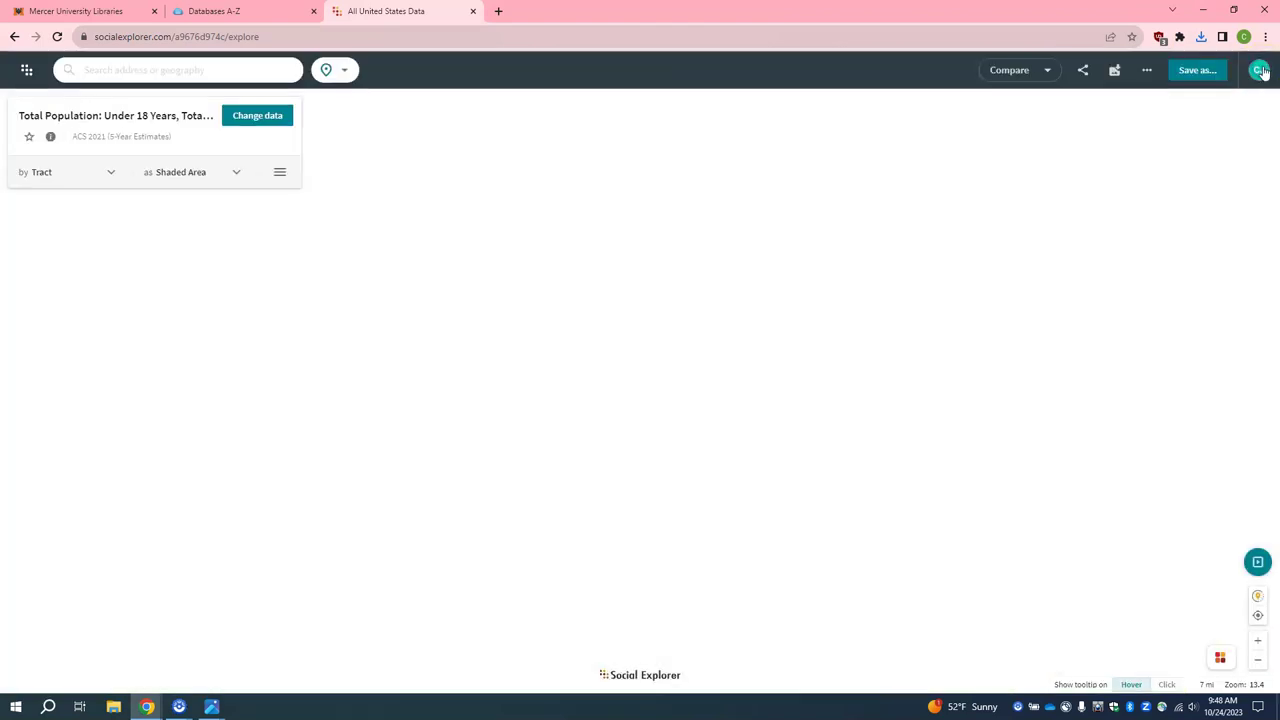
mouse_move(600, 329)
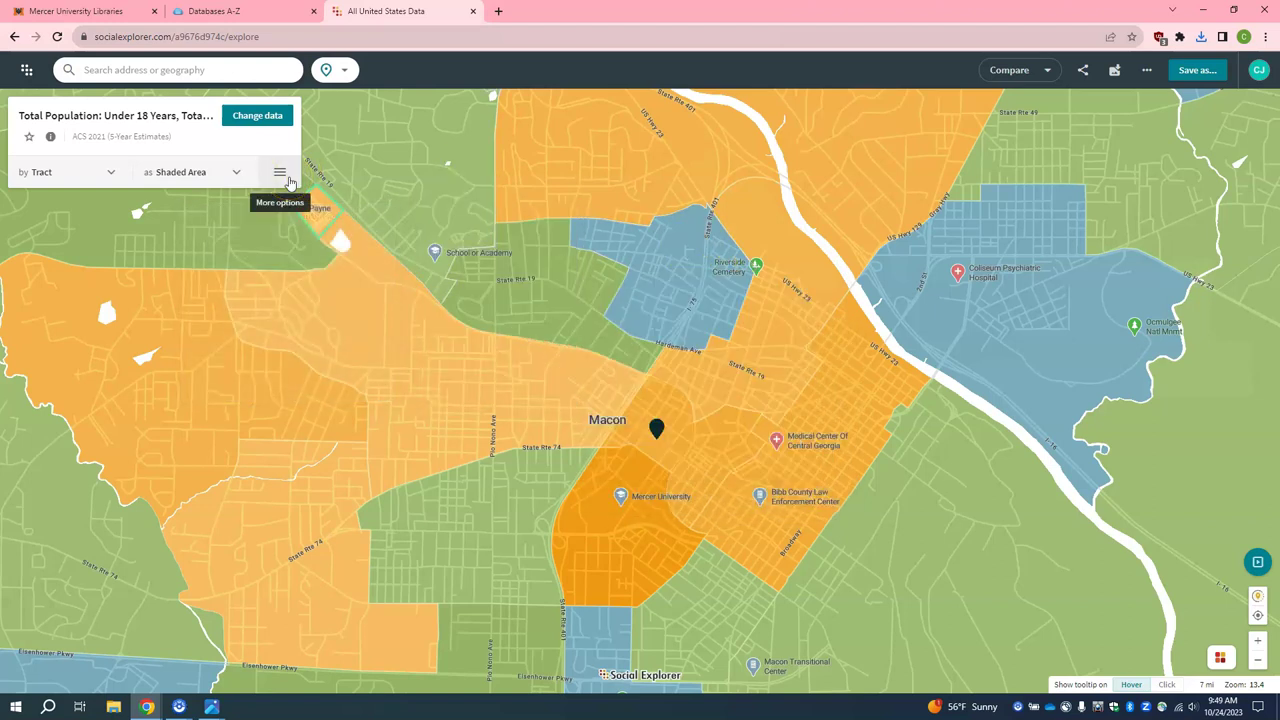
click(280, 173)
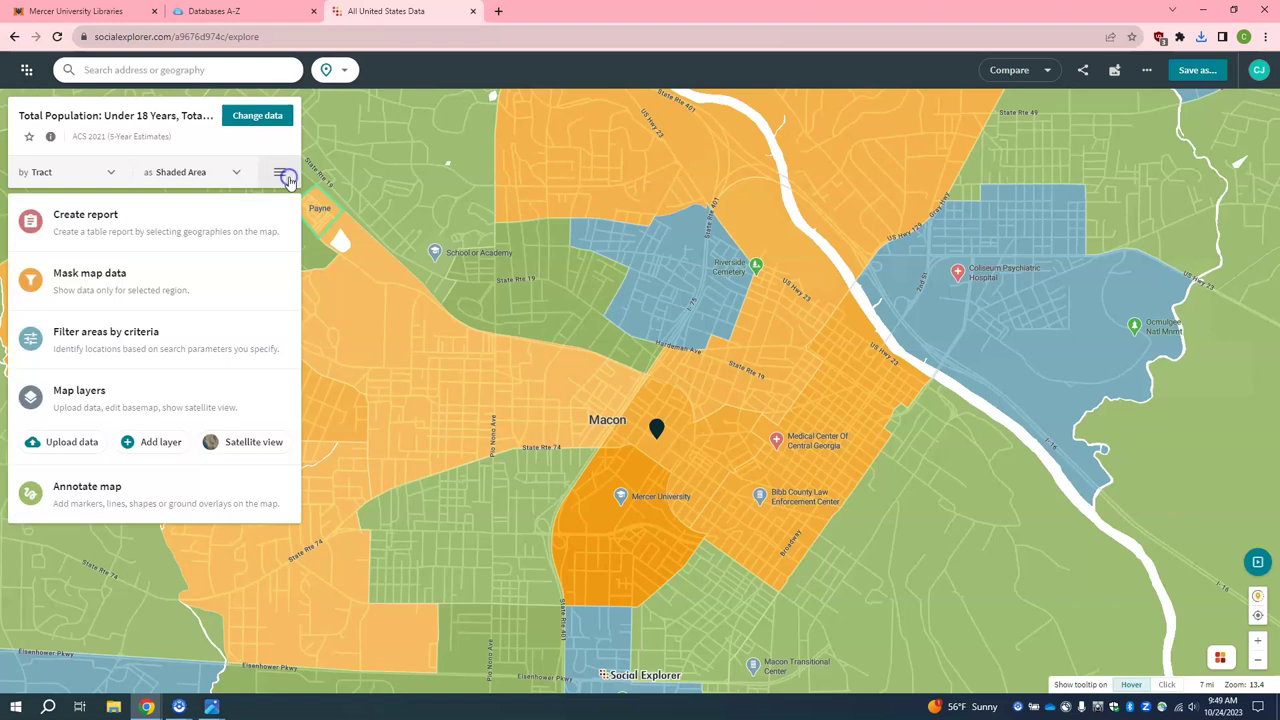
Create an ACS 2021 Essentials Report for Census Tract 137.02 selected on the map.
click(110, 214)
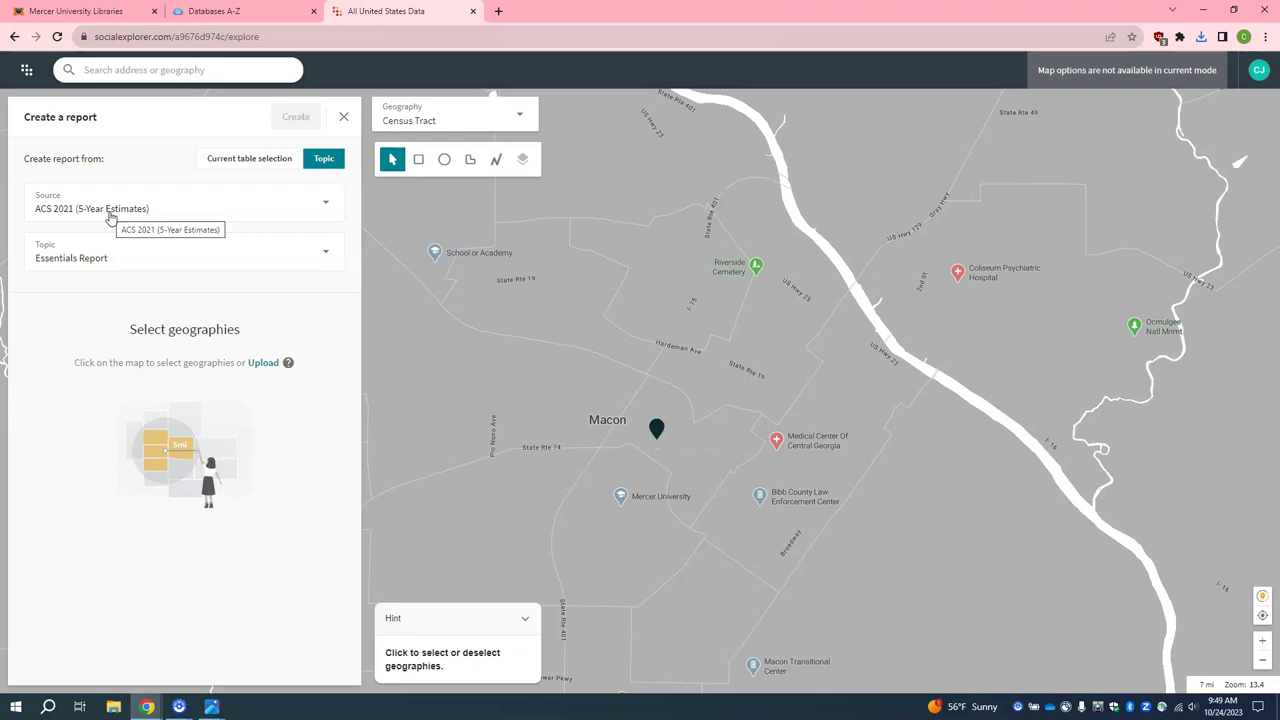
click(689, 441)
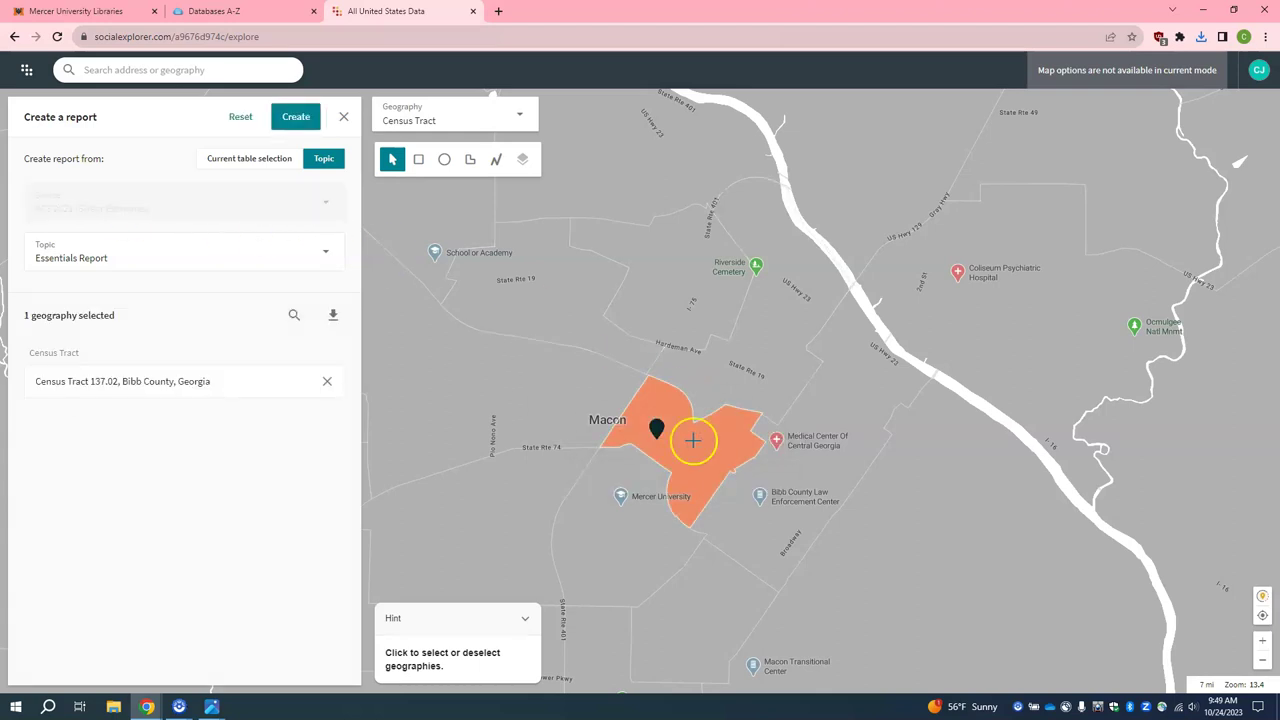
click(134, 258)
scroll(129, 400, down, 2)
scroll(132, 428, up, 2)
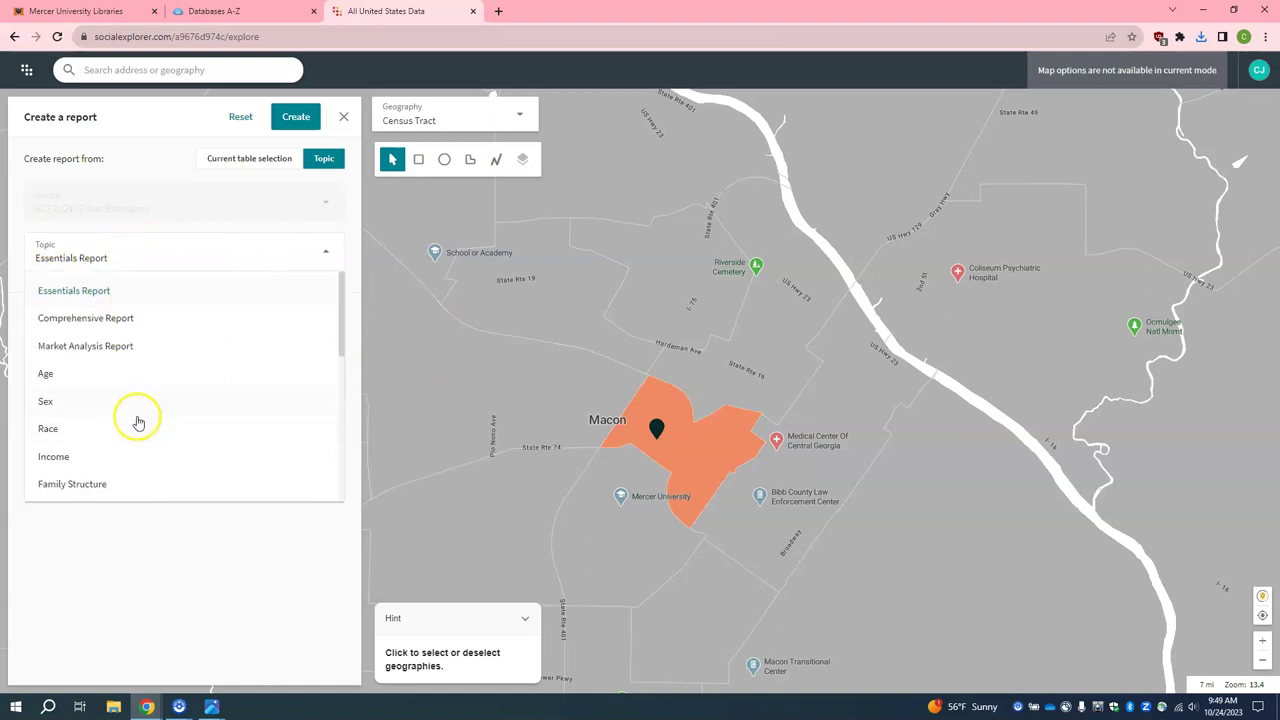
click(100, 290)
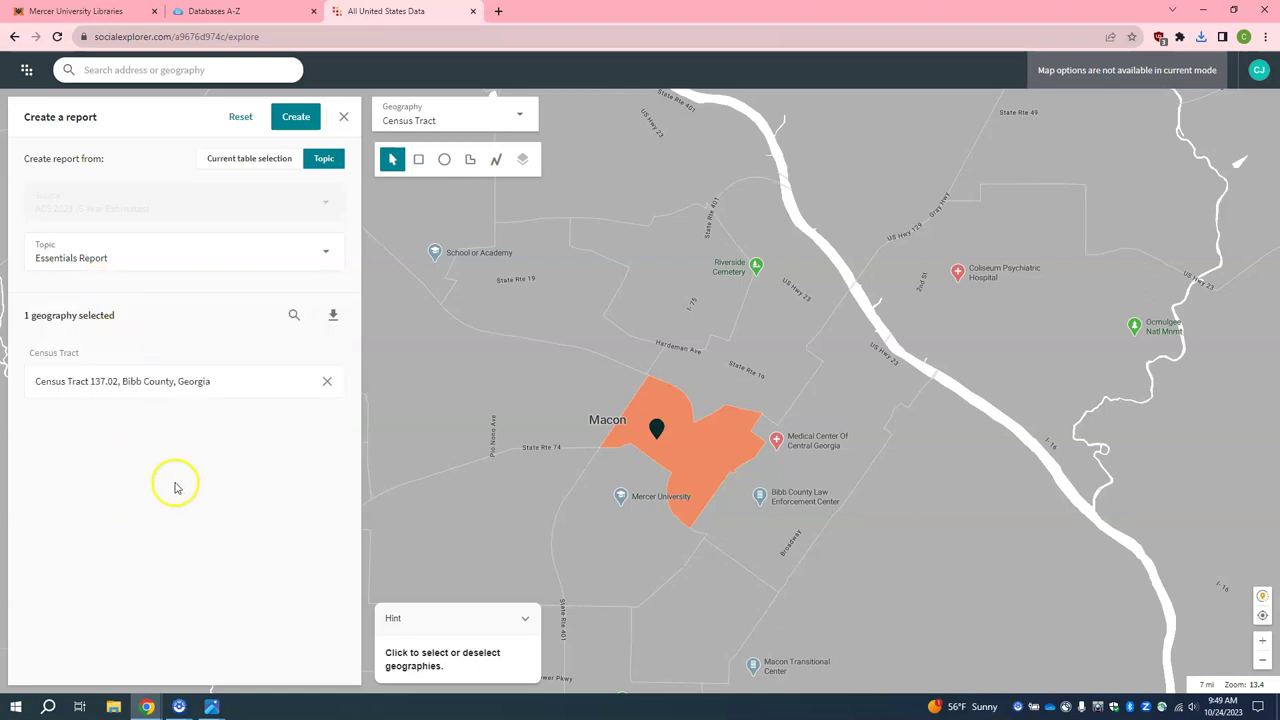
click(303, 119)
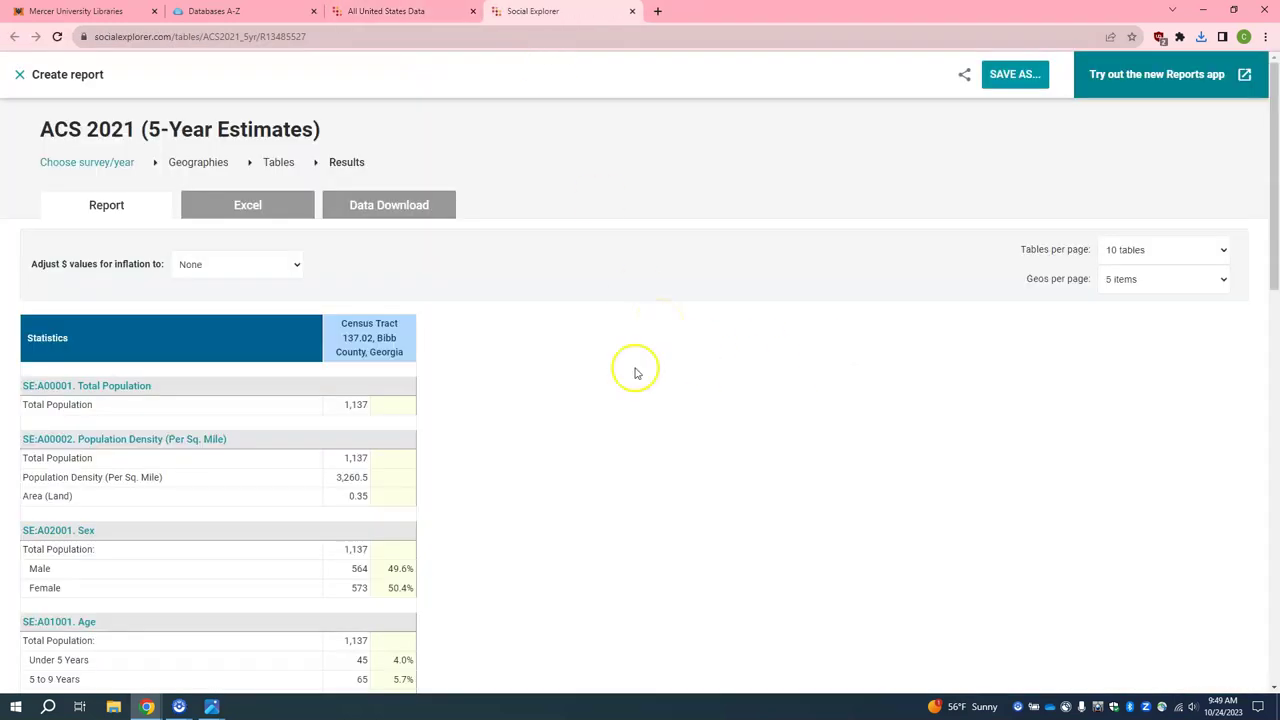
Scroll through the Census Tract 137.02 Essentials Report to review its results.
scroll(447, 428, down, 6)
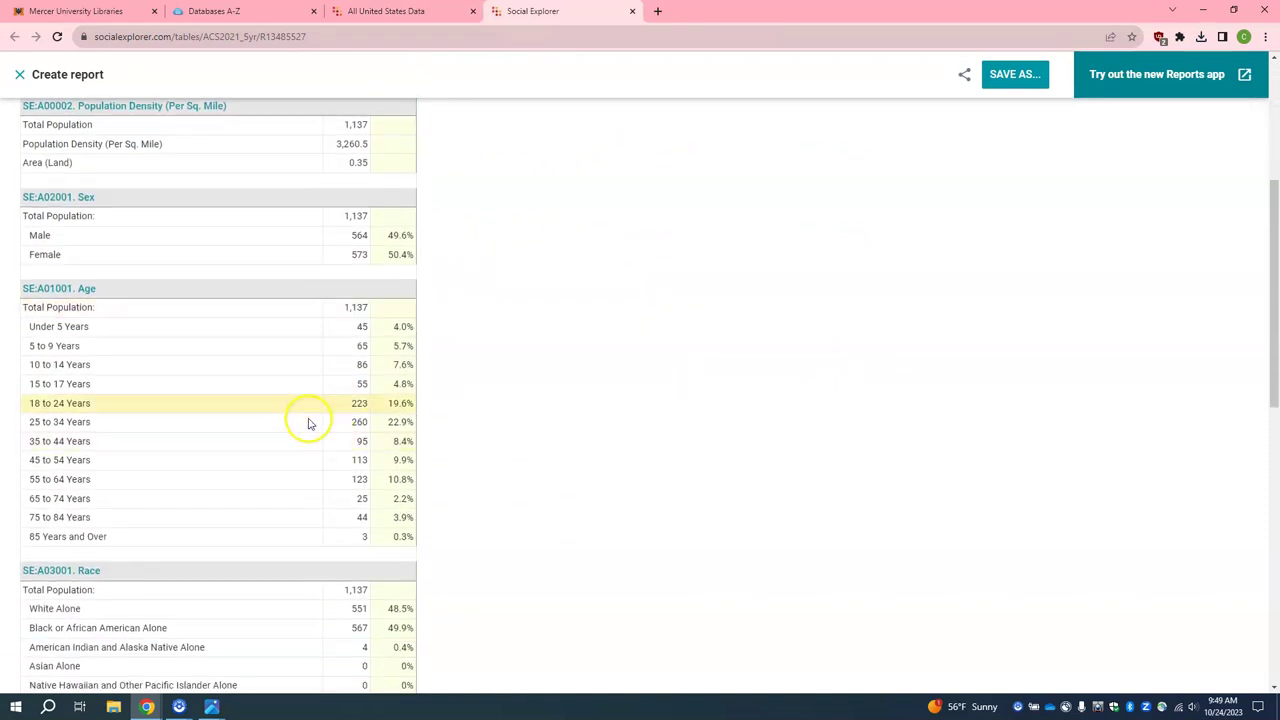
scroll(383, 413, down, 5)
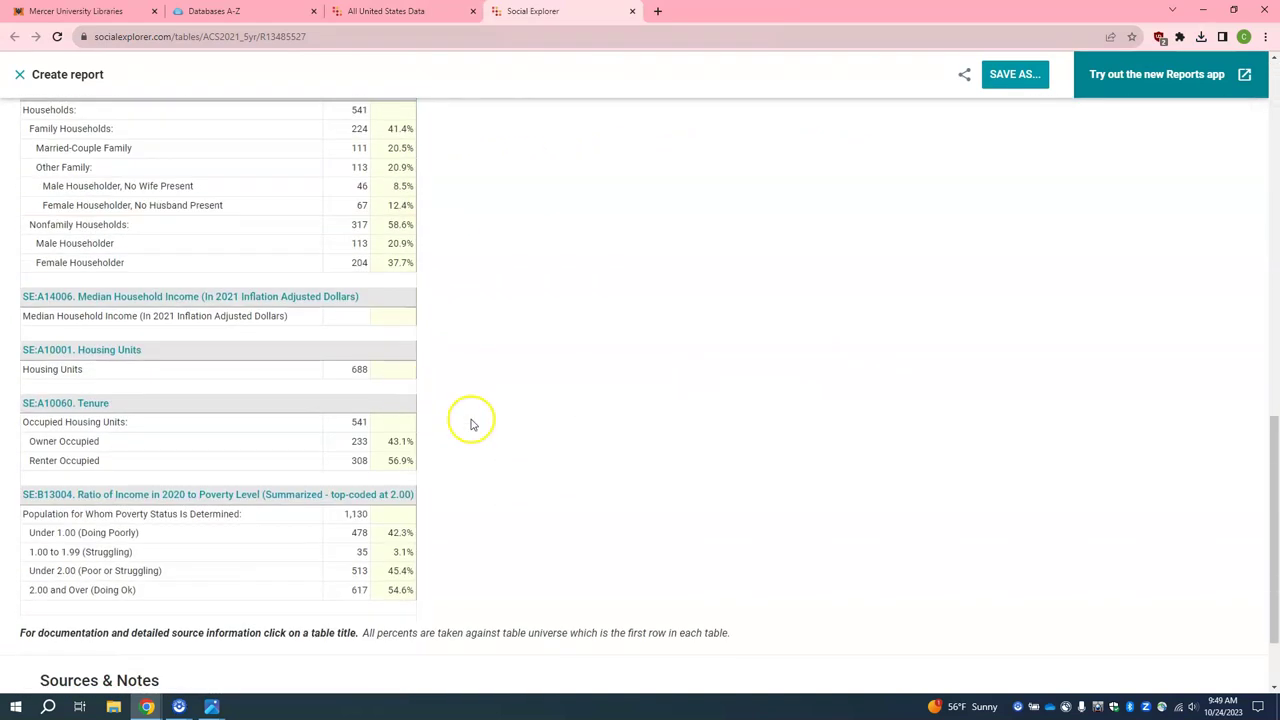
scroll(586, 463, up, 3)
scroll(457, 406, up, 7)
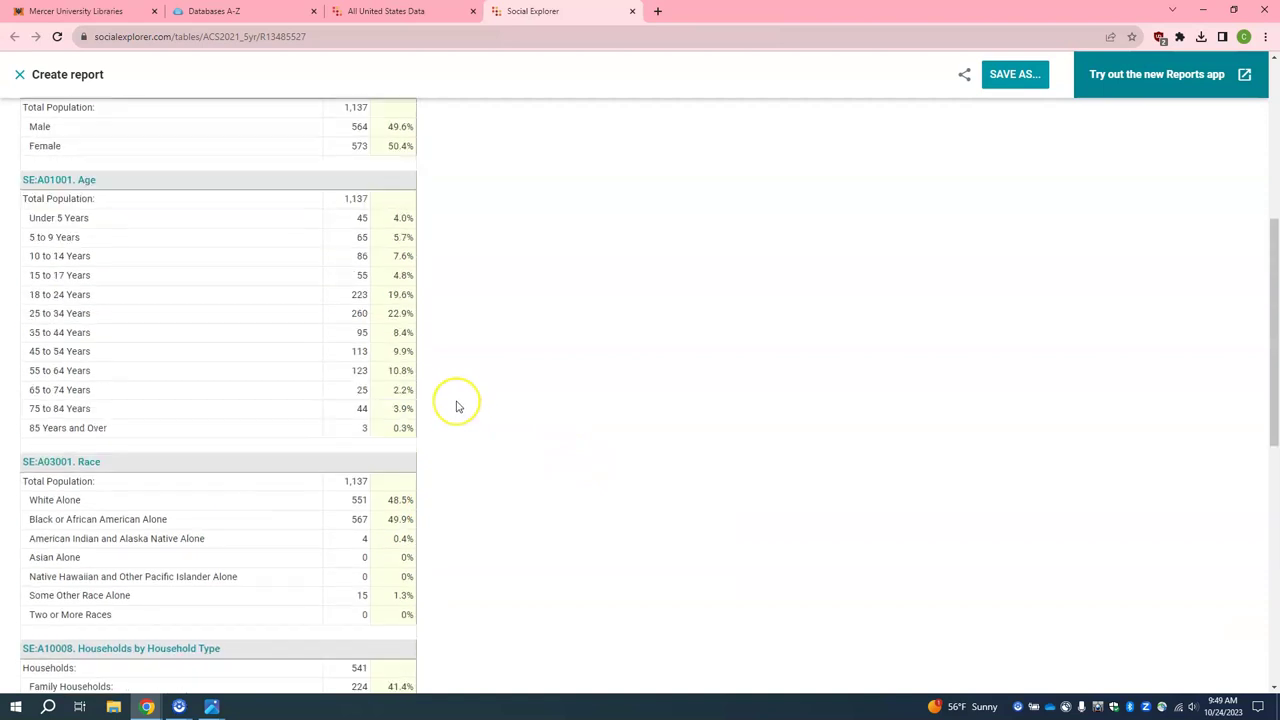
click(701, 437)
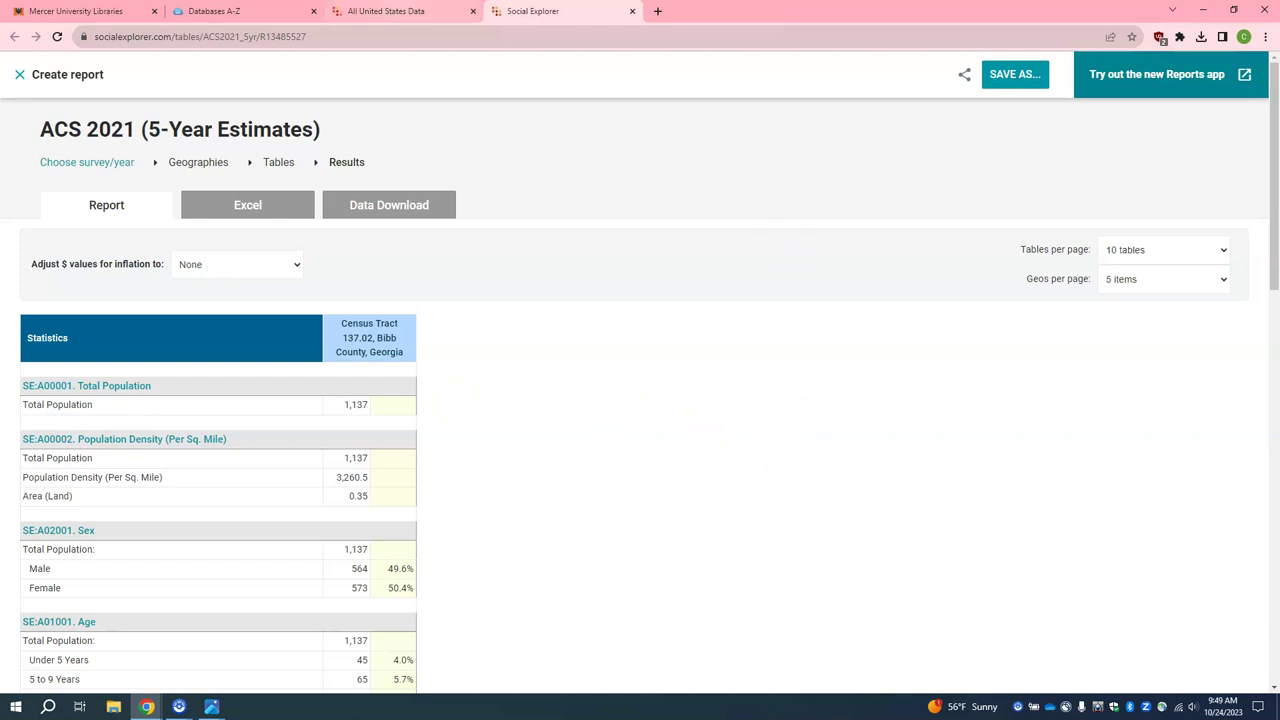
Return to the map tab and close the Create a report panel.
click(453, 8)
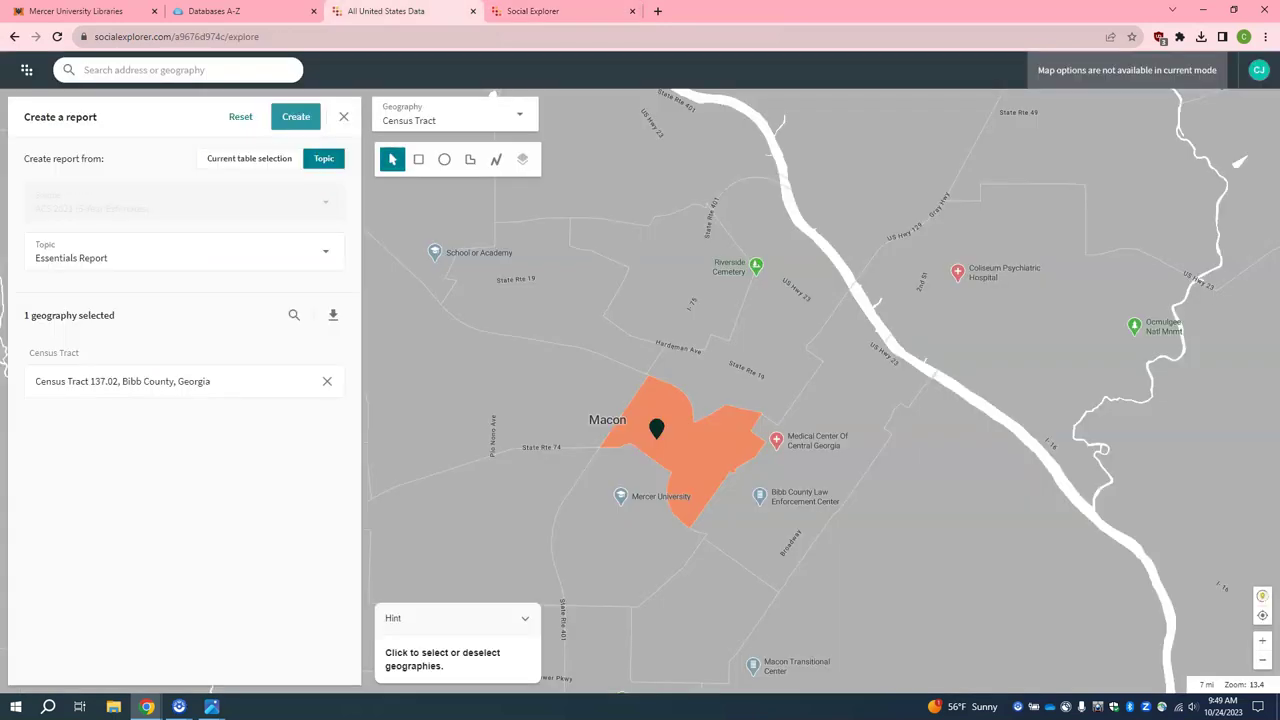
click(342, 119)
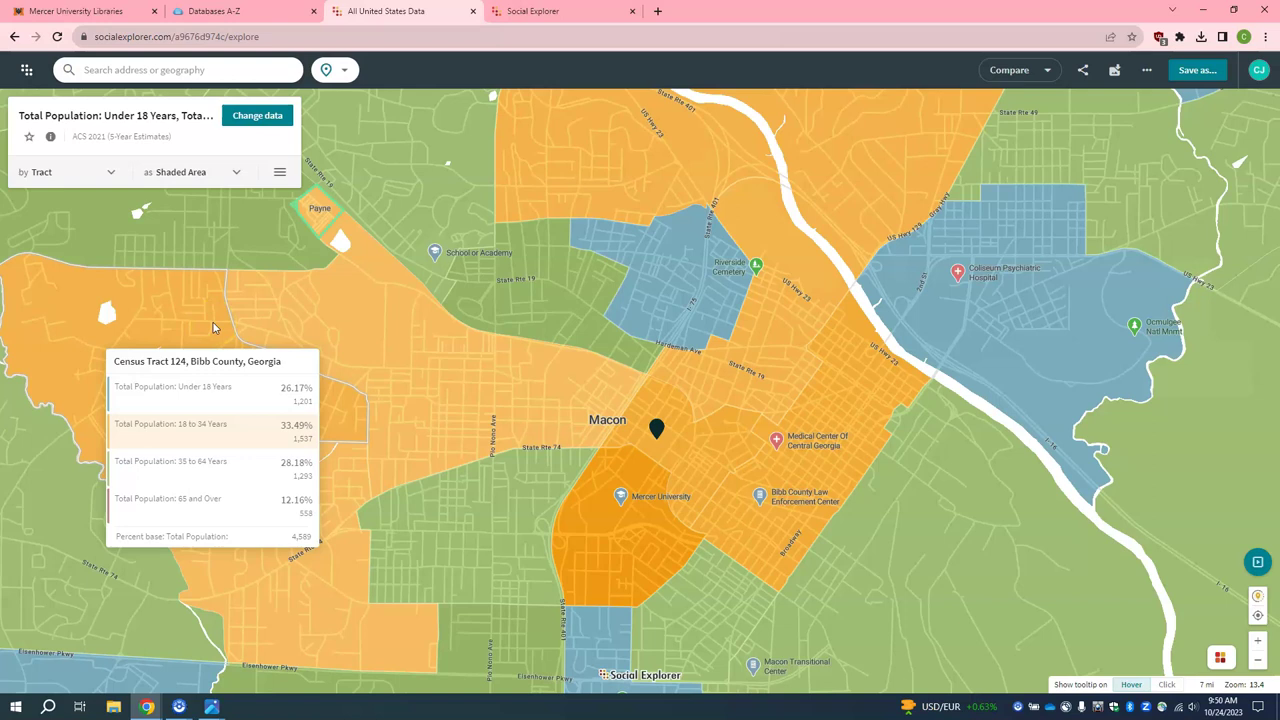
click(1213, 70)
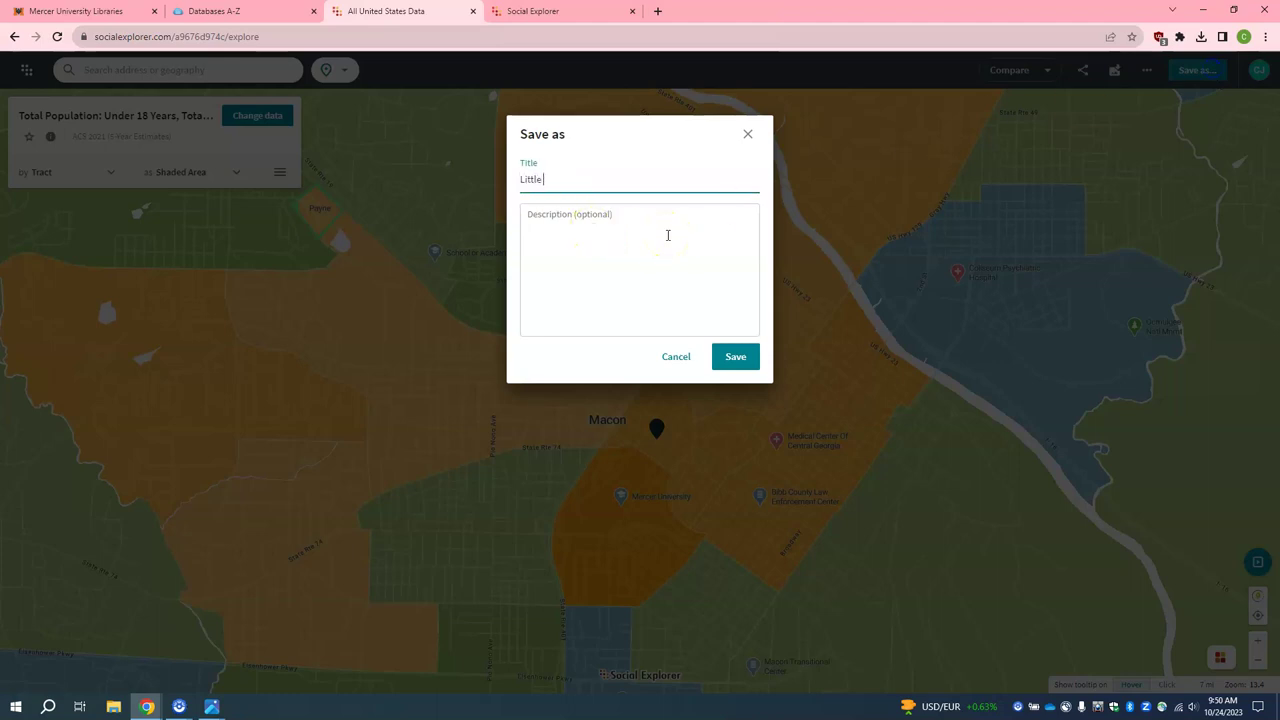
Title the project 'Little Free Library Project' and save it.
text(Little Free Library Project)
click(735, 356)
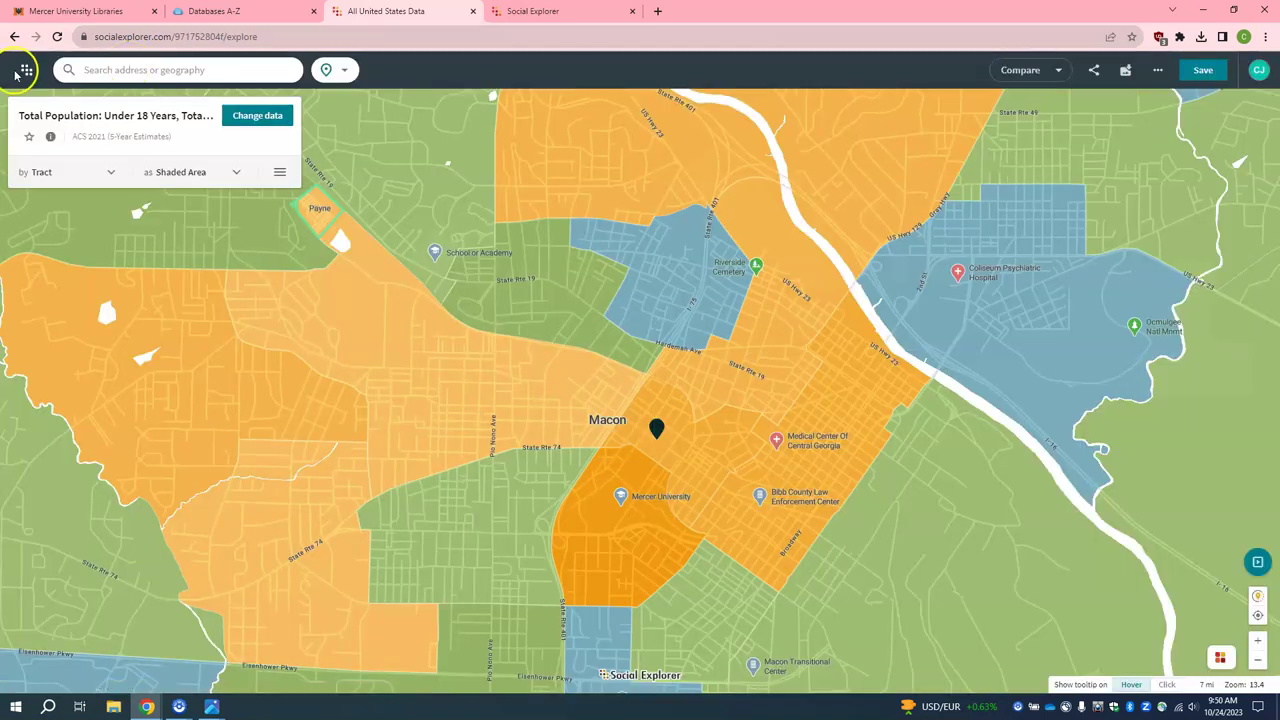
Go to the dashboard and list My Projects, showing the new Little Free Library Project.
click(25, 70)
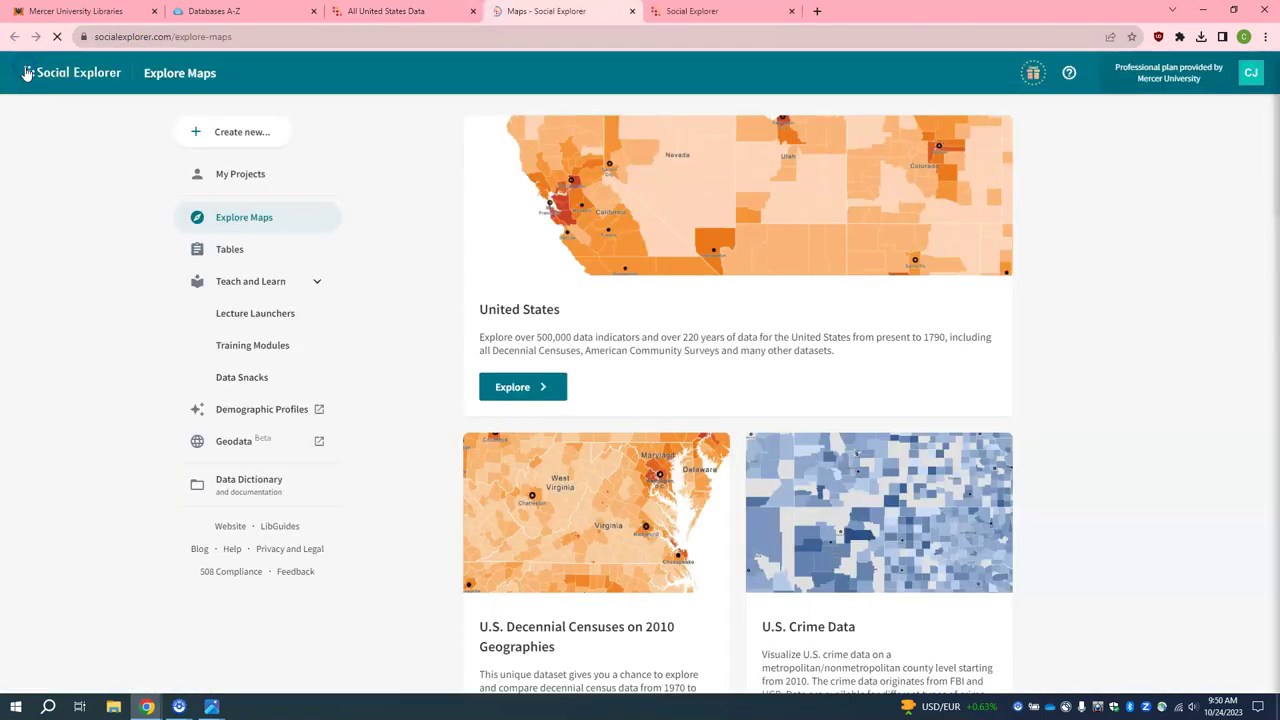
click(224, 176)
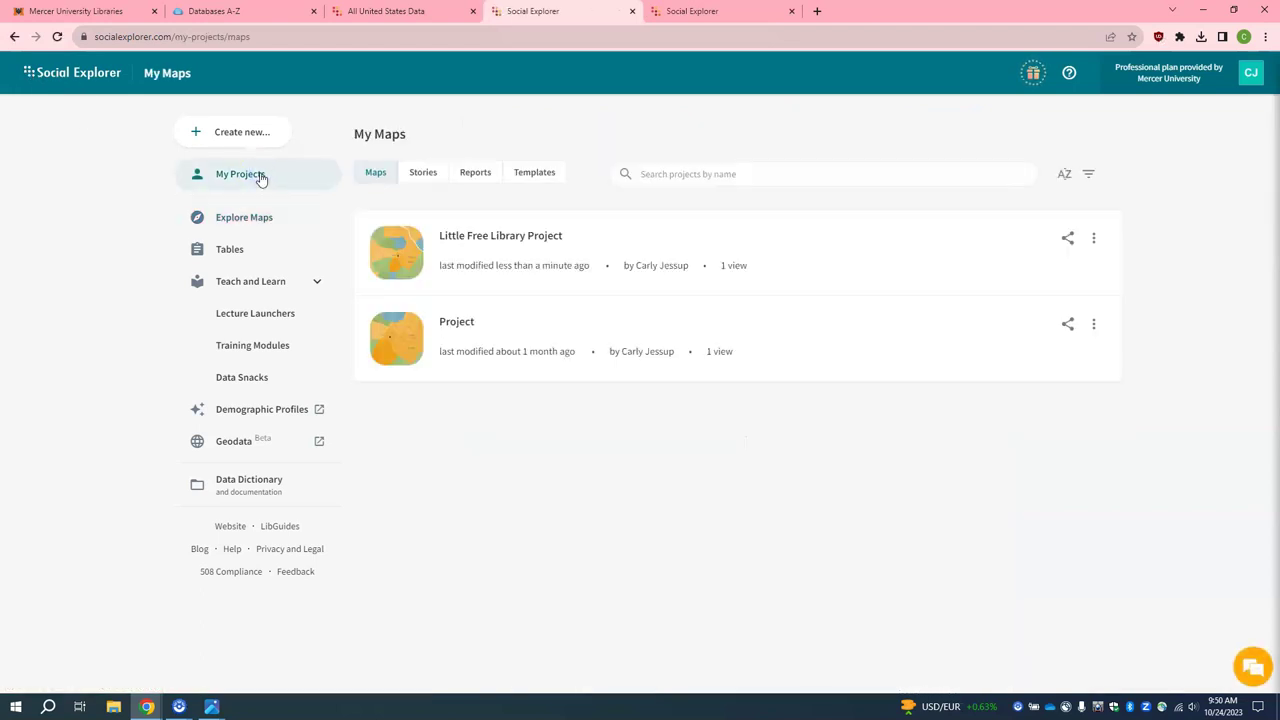